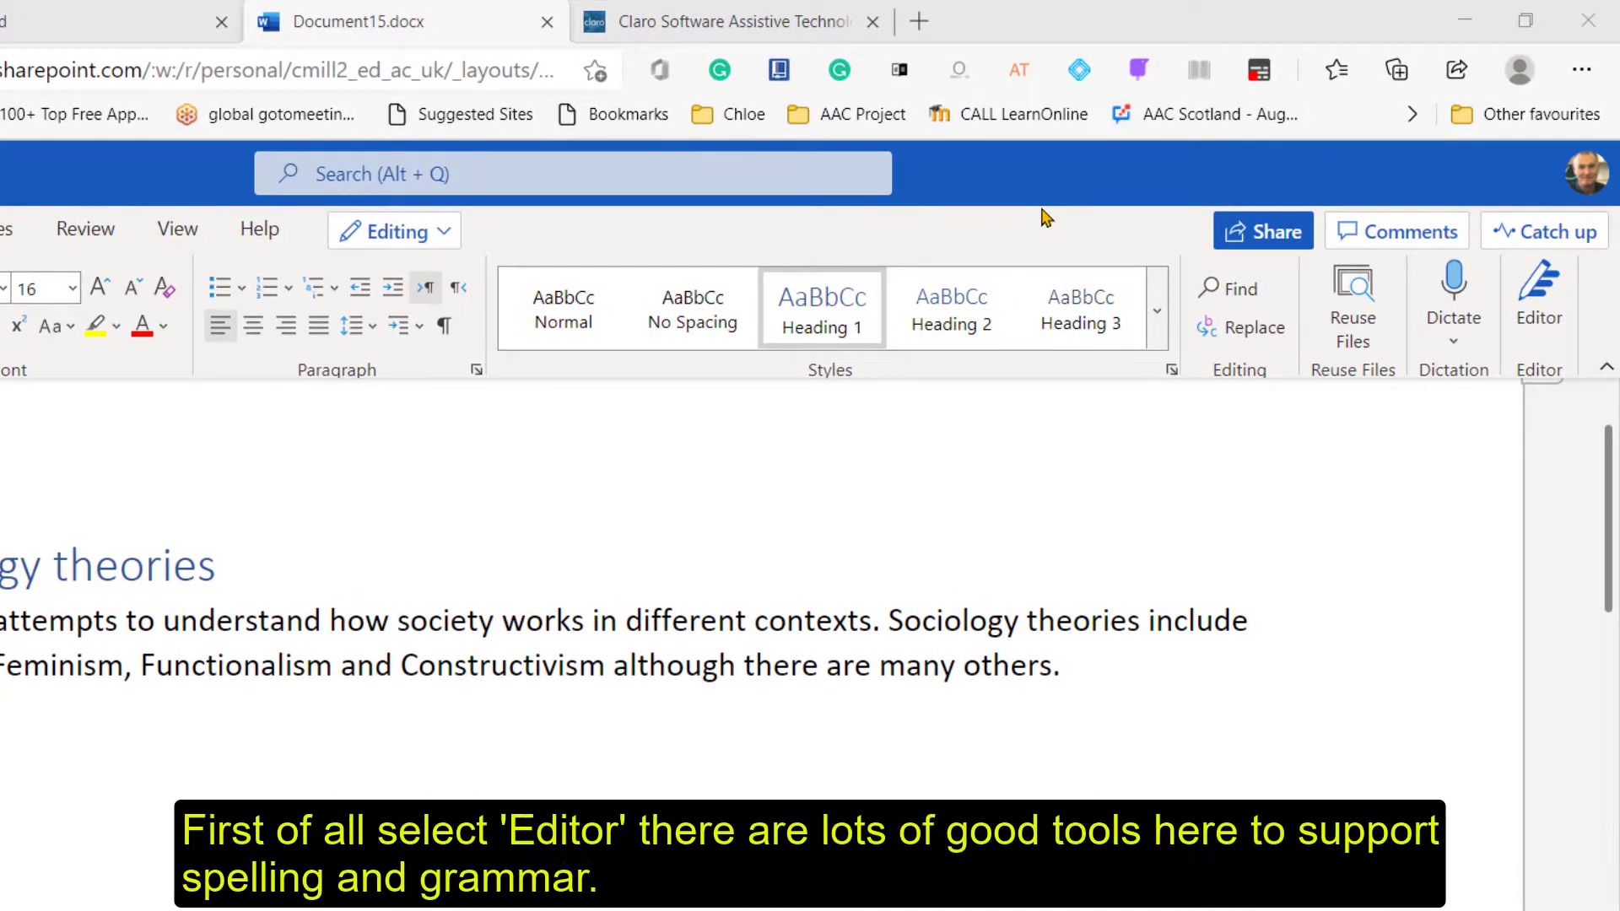
- Open the Editor pane, then toggle Text Predictions off and back on so it stays enabled
click(1545, 304)
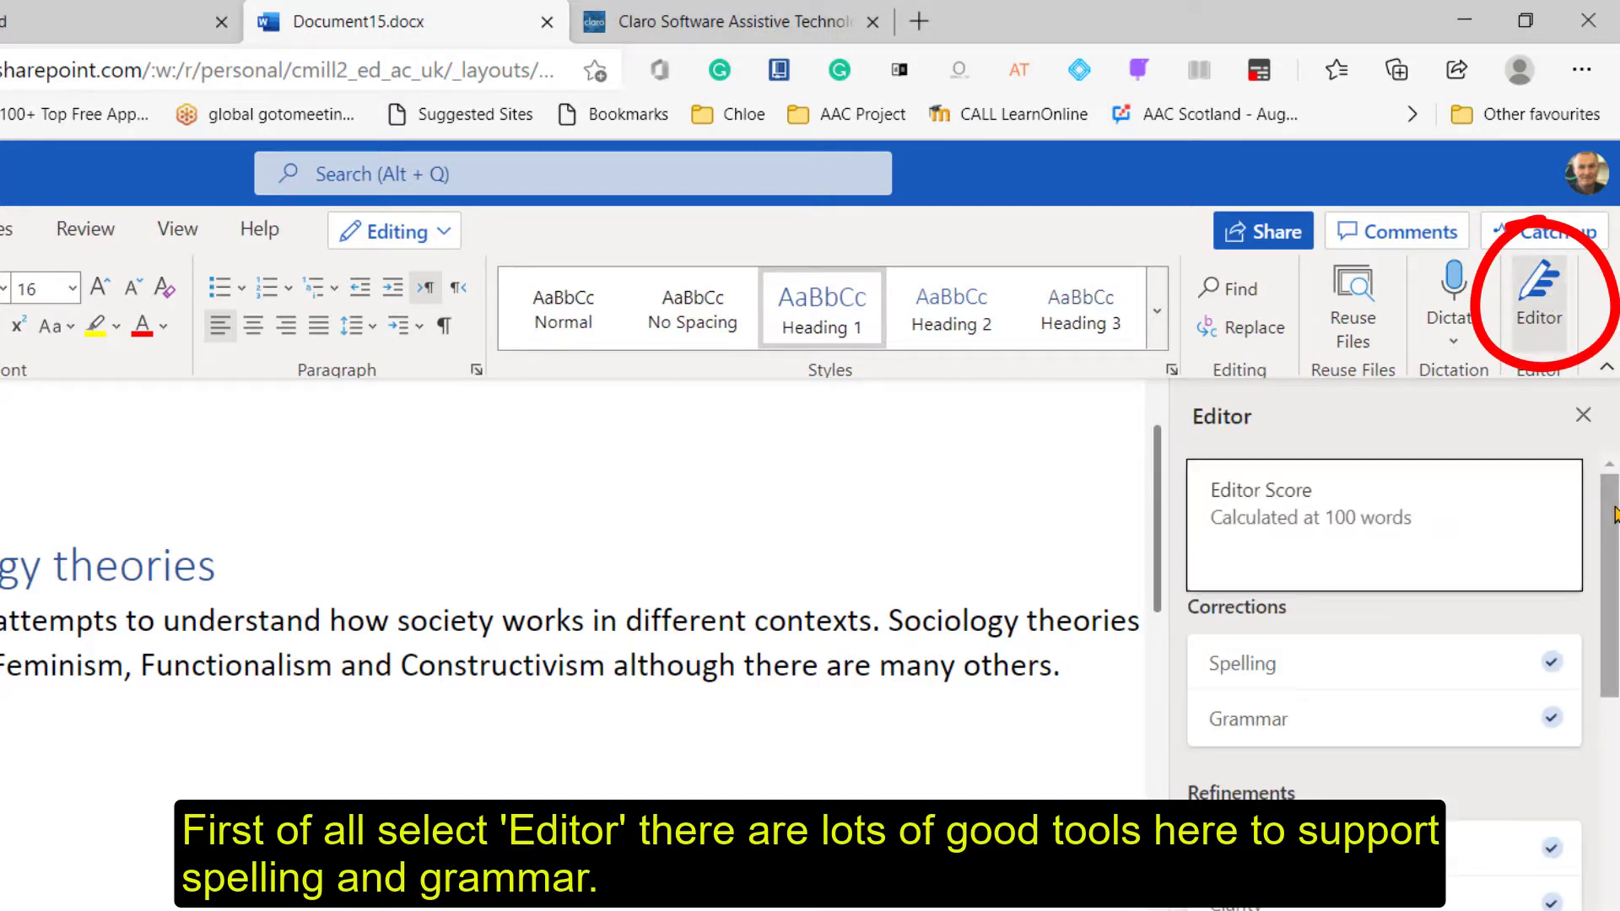
scroll(1384, 592, down, 5)
scroll(1616, 671, down, 2)
drag(1617, 671, 1603, 826)
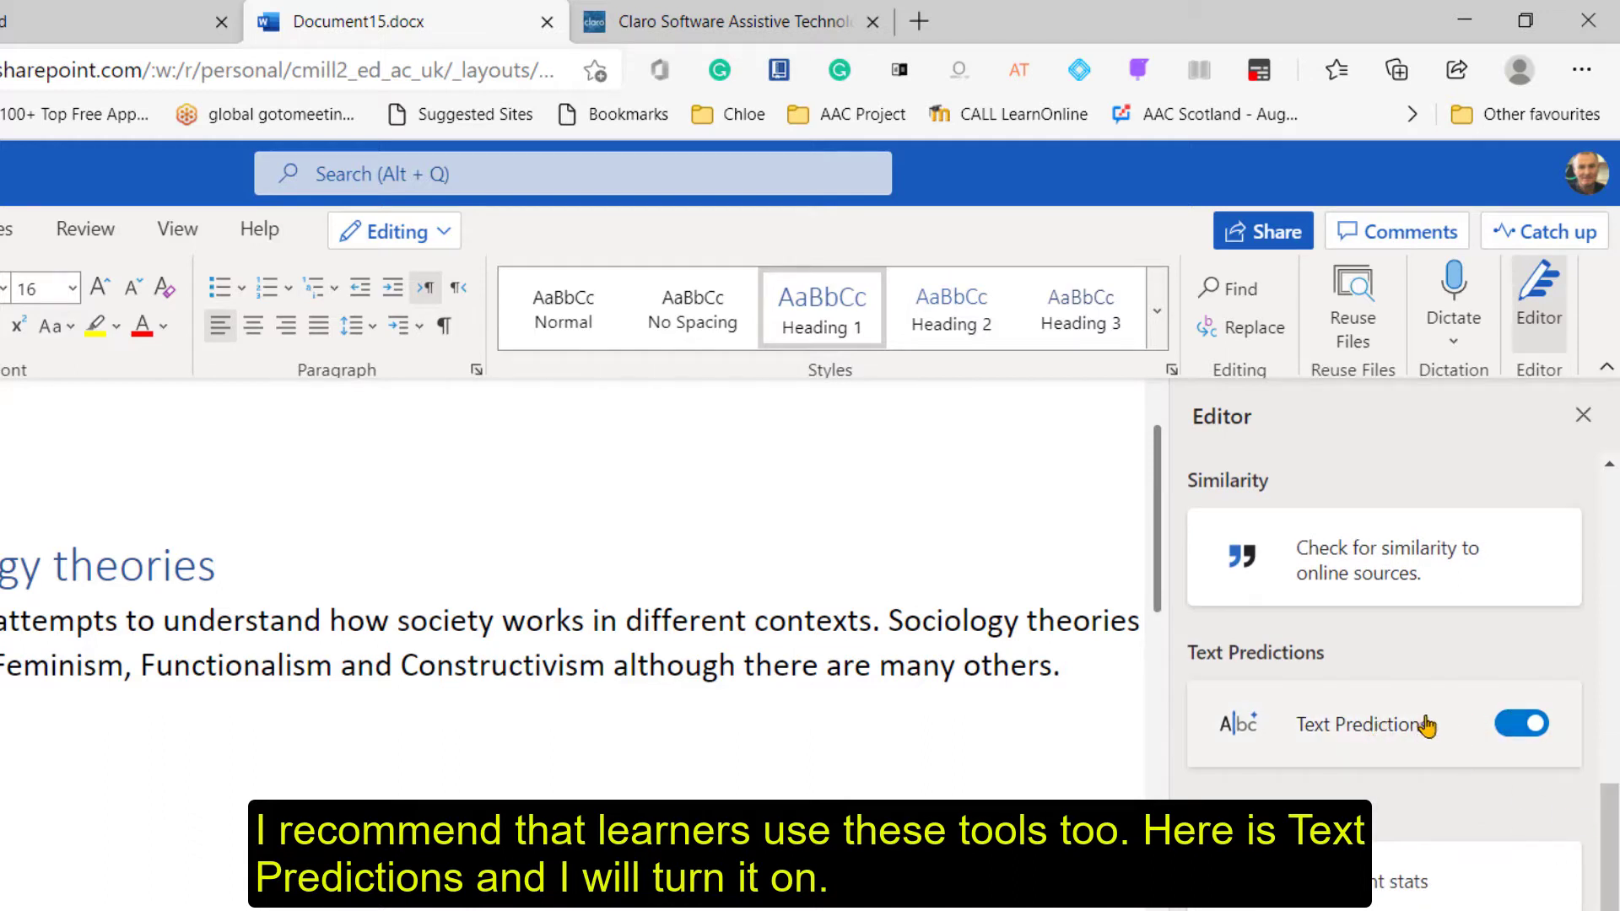
click(1532, 728)
click(1532, 728)
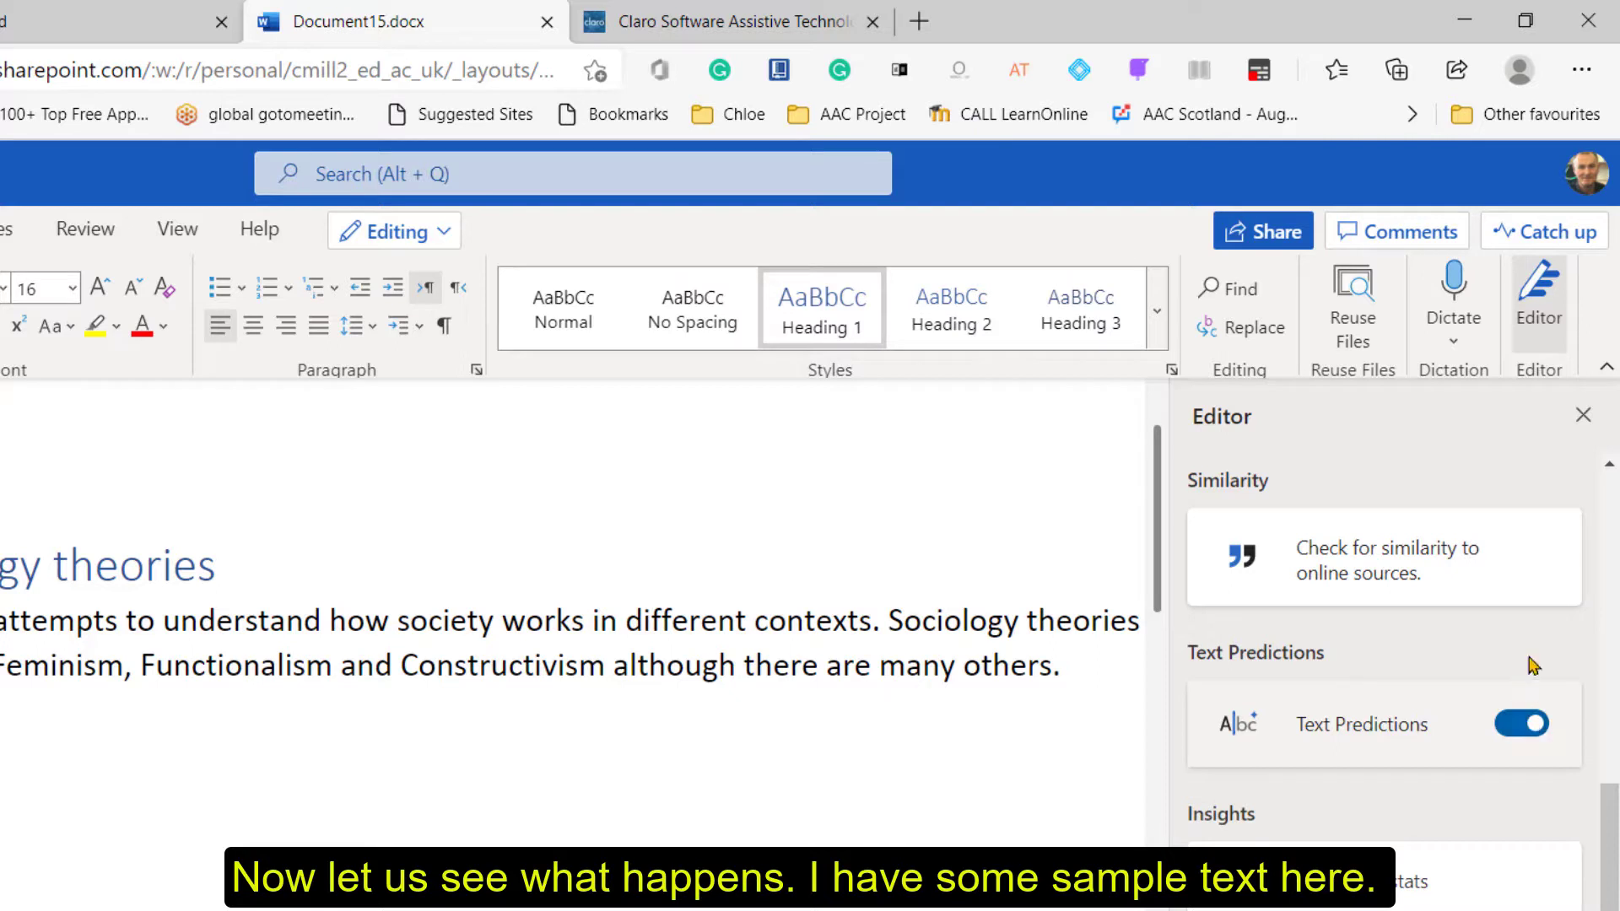
- Close the Editor pane and begin 'Sociology attempts to un' on the empty line below the paragraph
click(1584, 417)
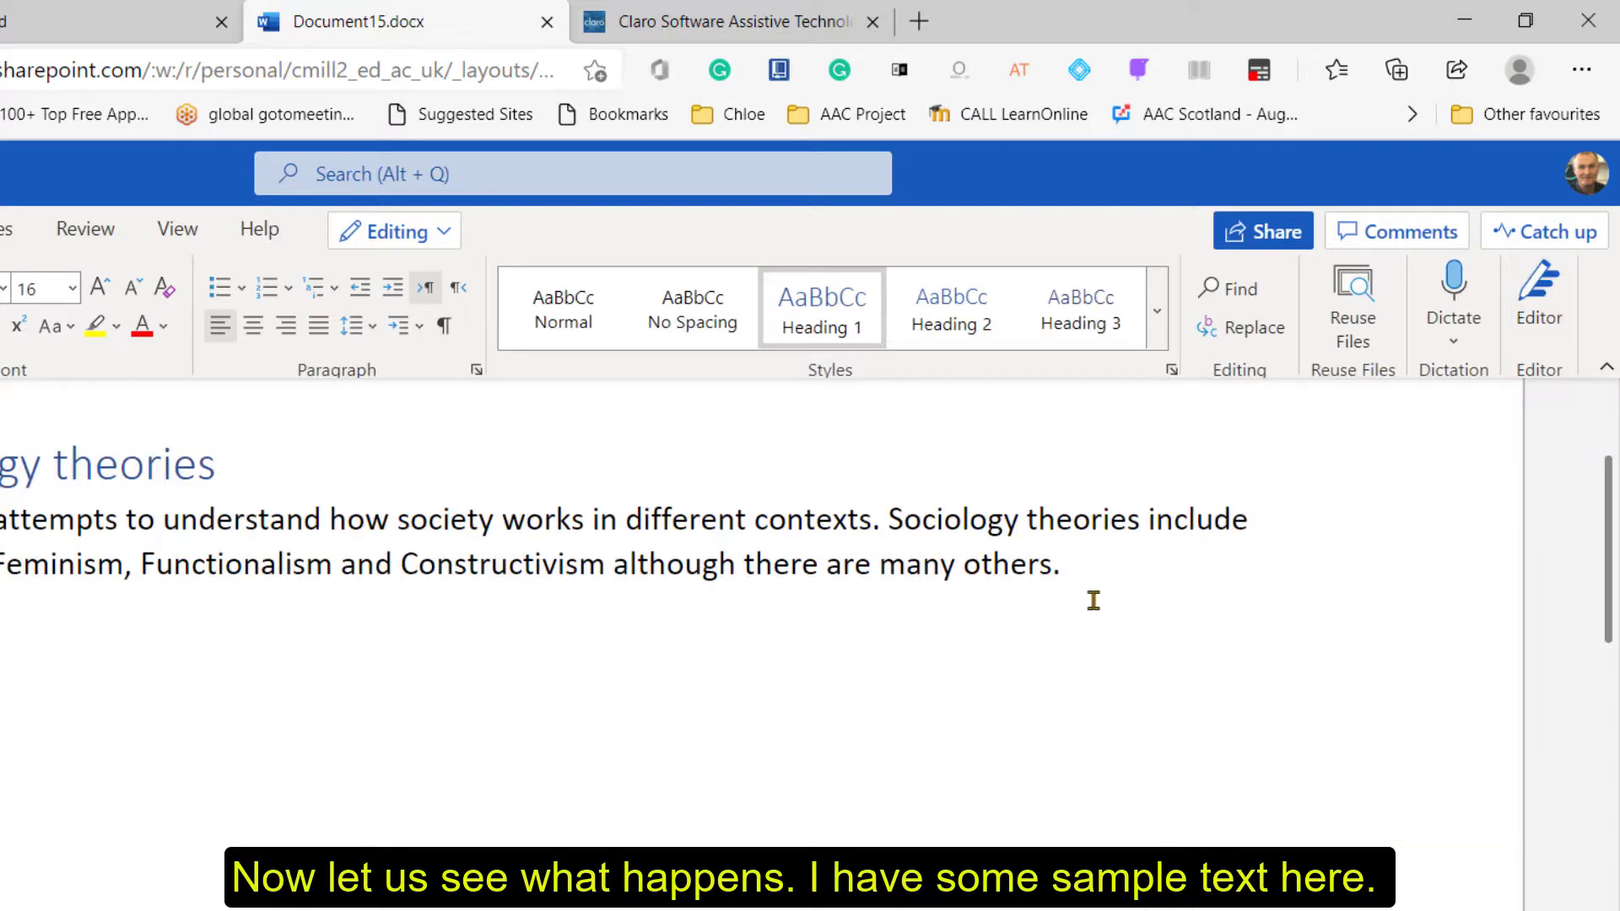
click(420, 884)
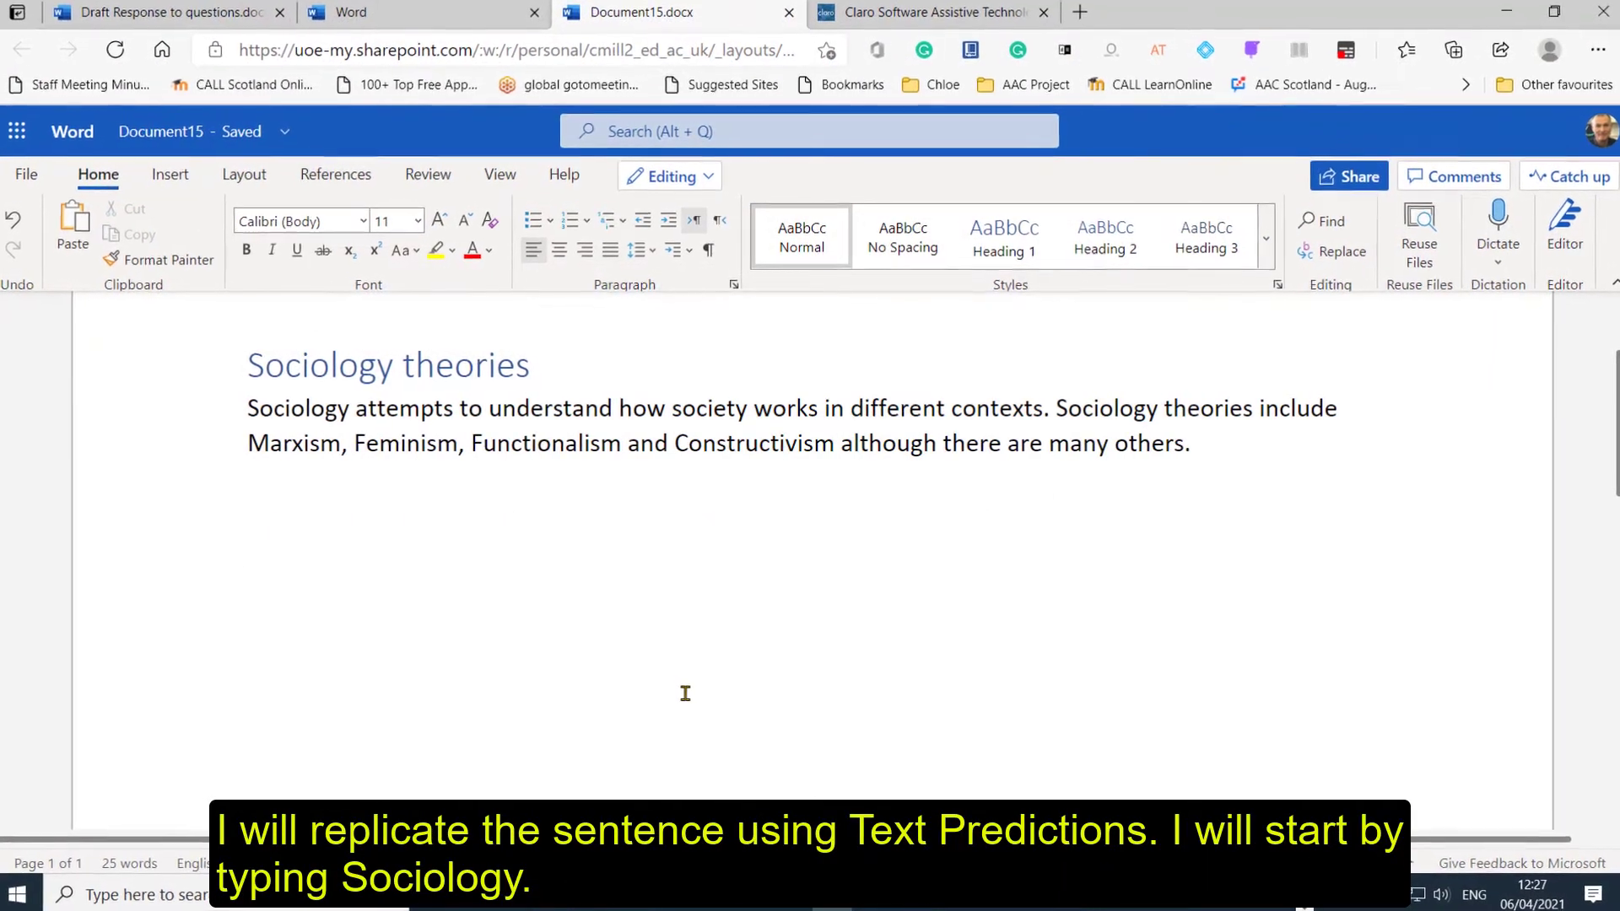
text(S)
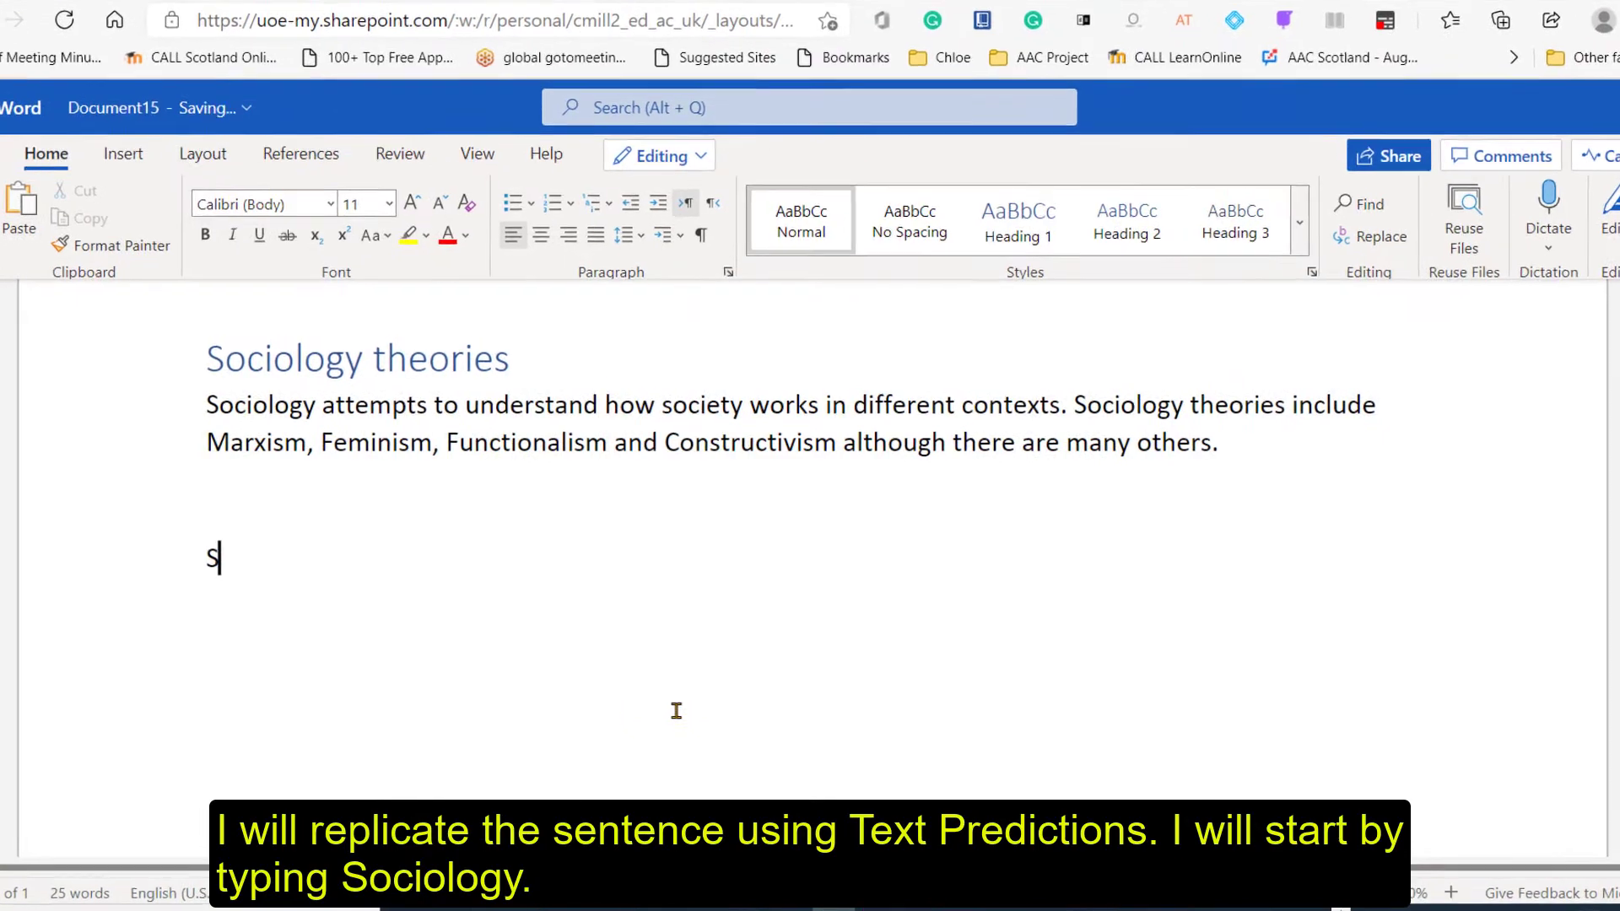
text(oc)
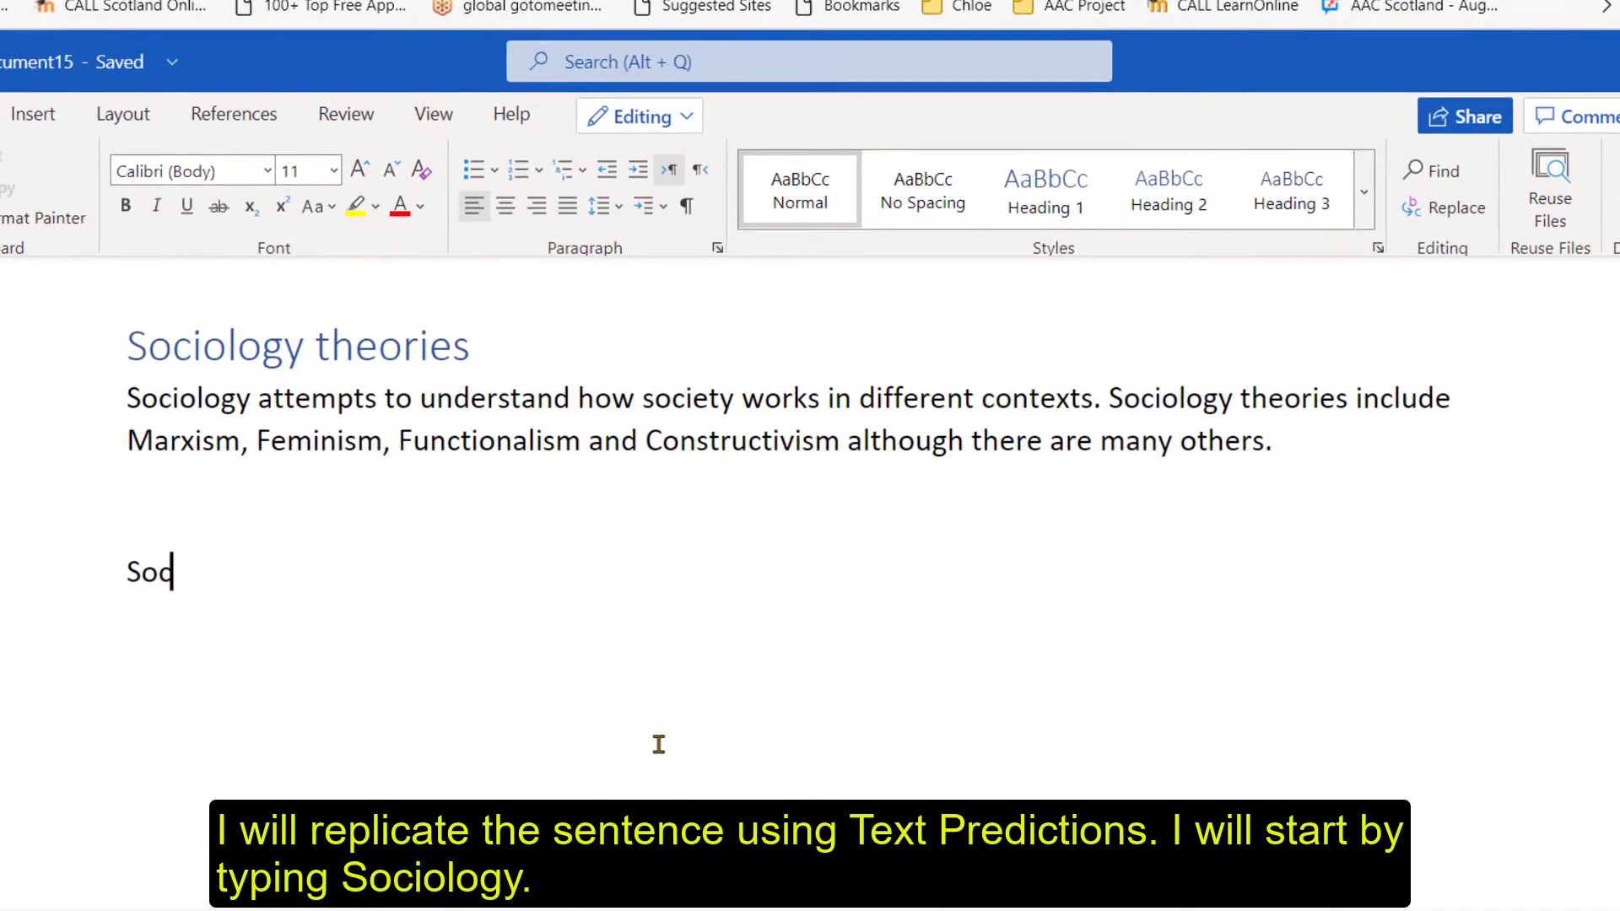
text(iology attempts to un)
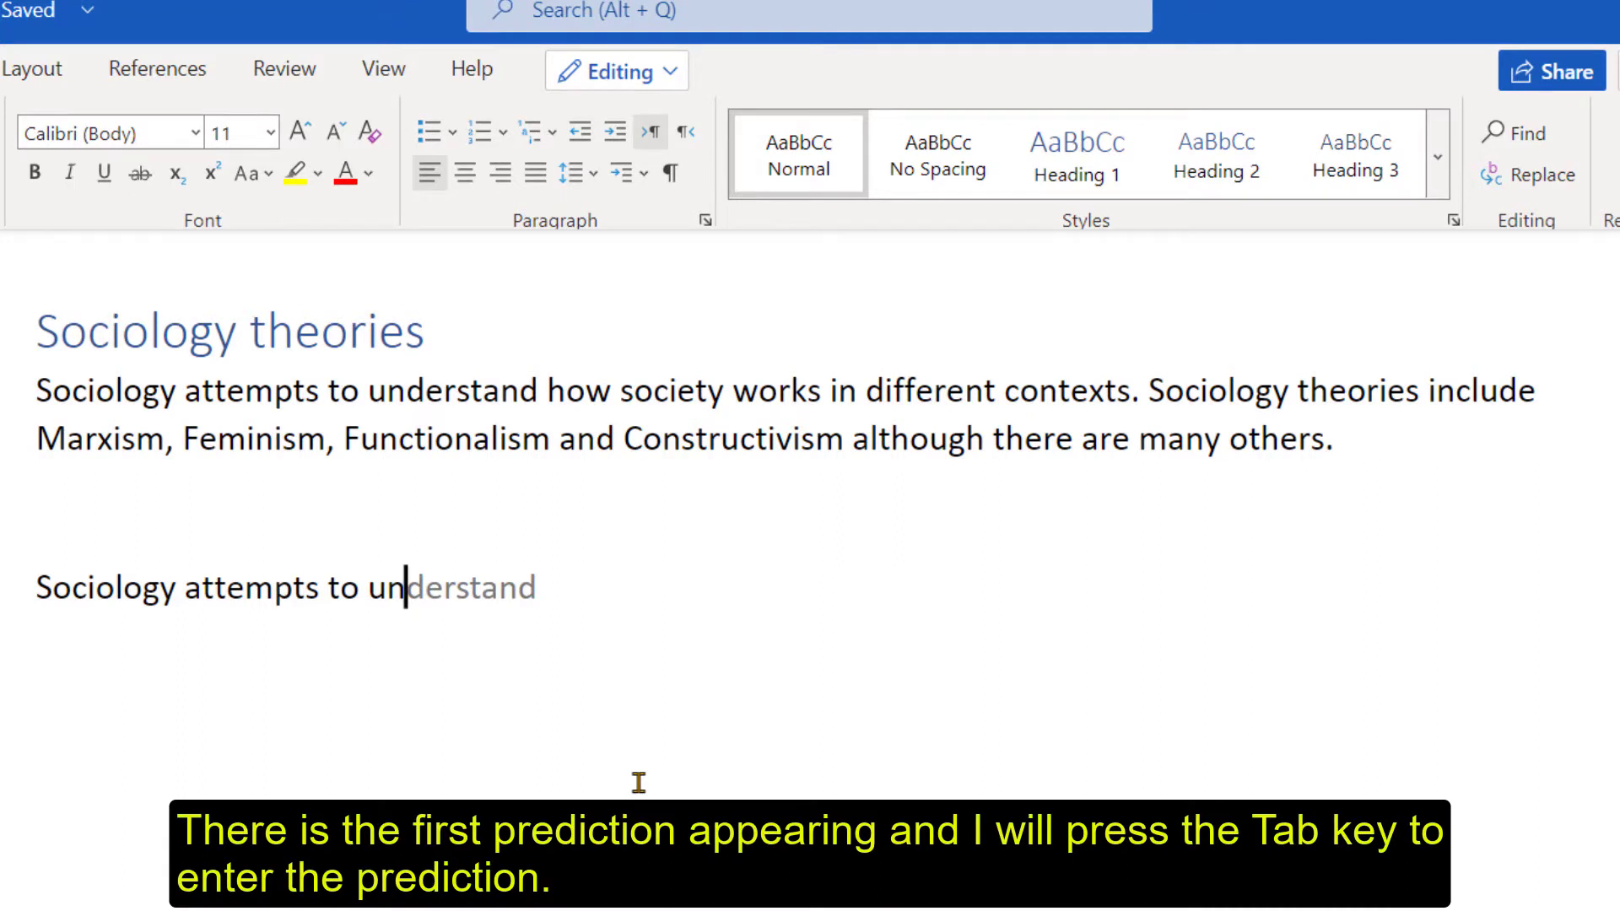
key(Tab)
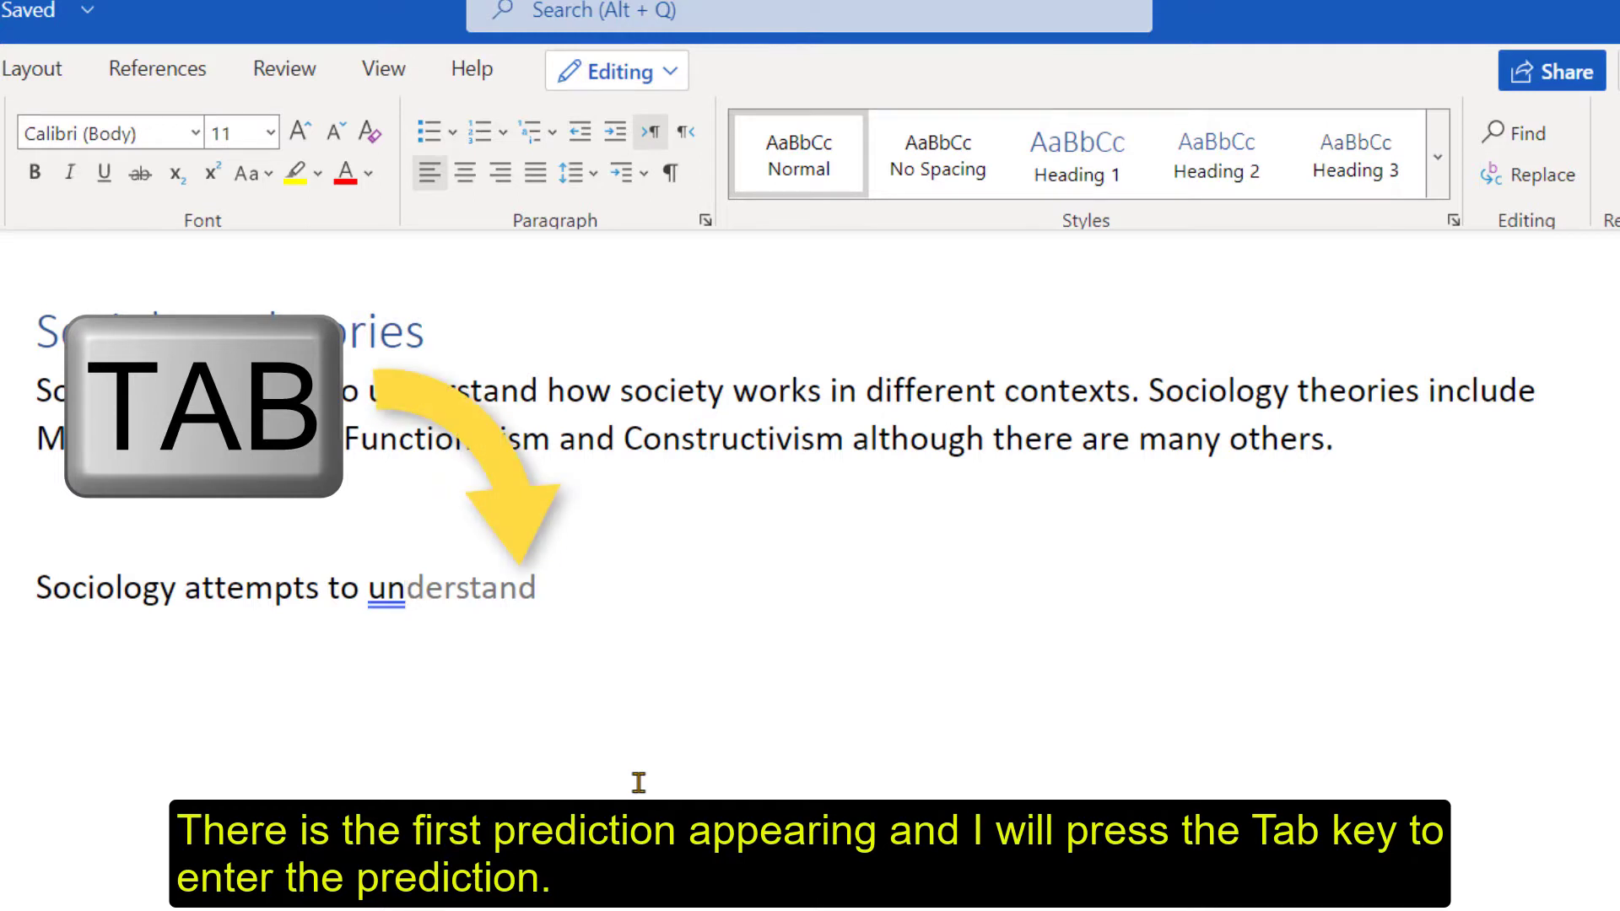
- Complete 'understand how society works in different contexts' by accepting the predicted words
key(Tab)
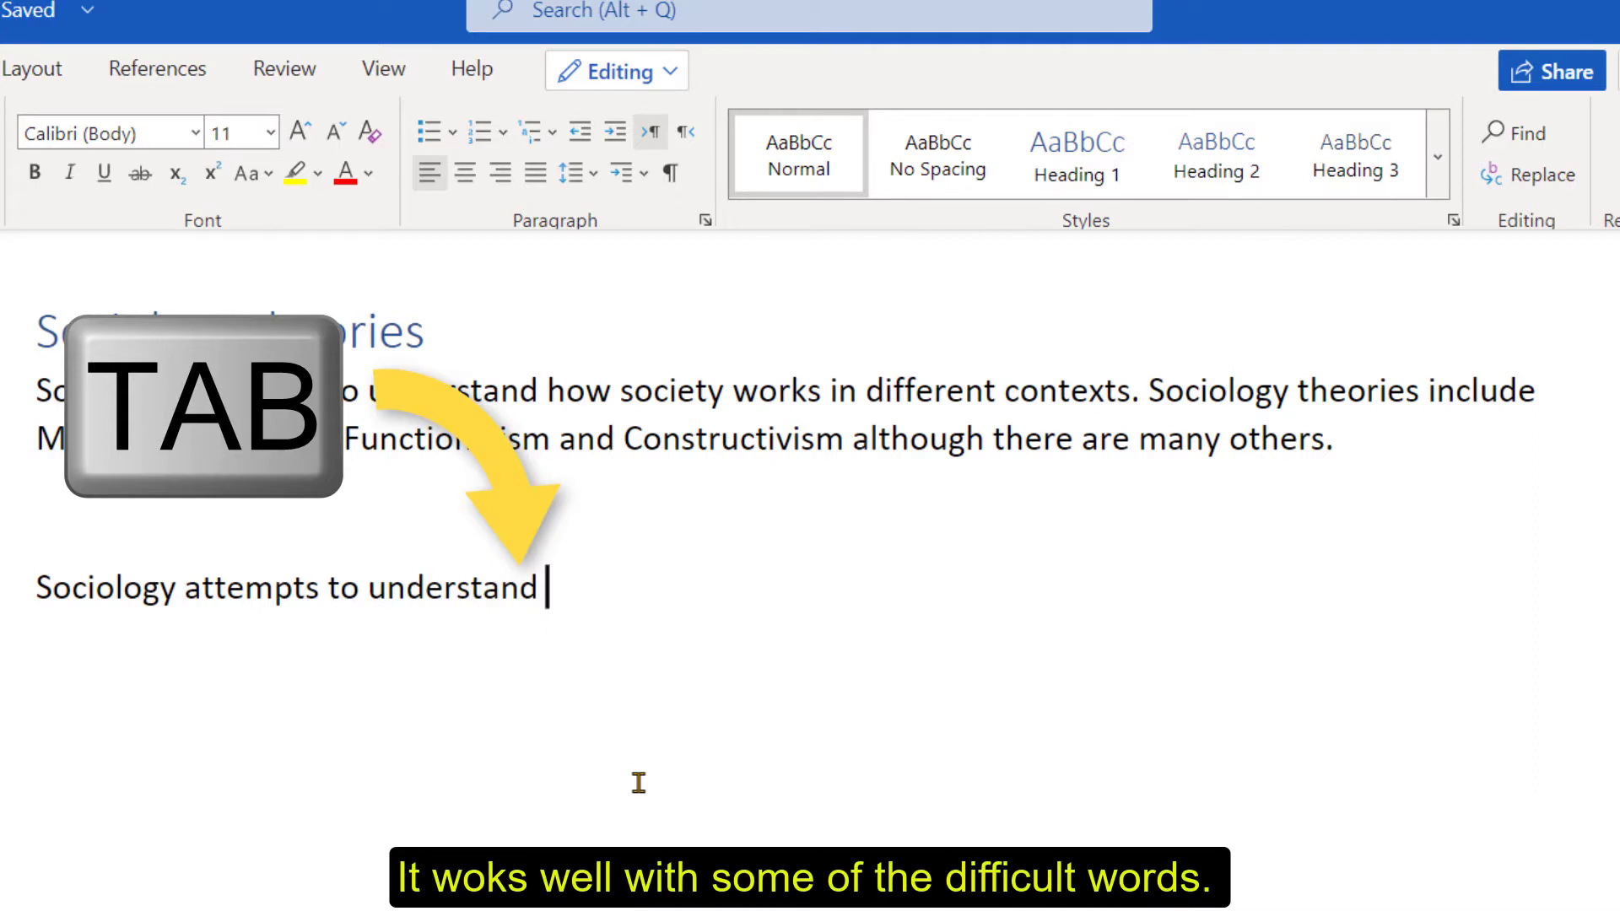
text(how society )
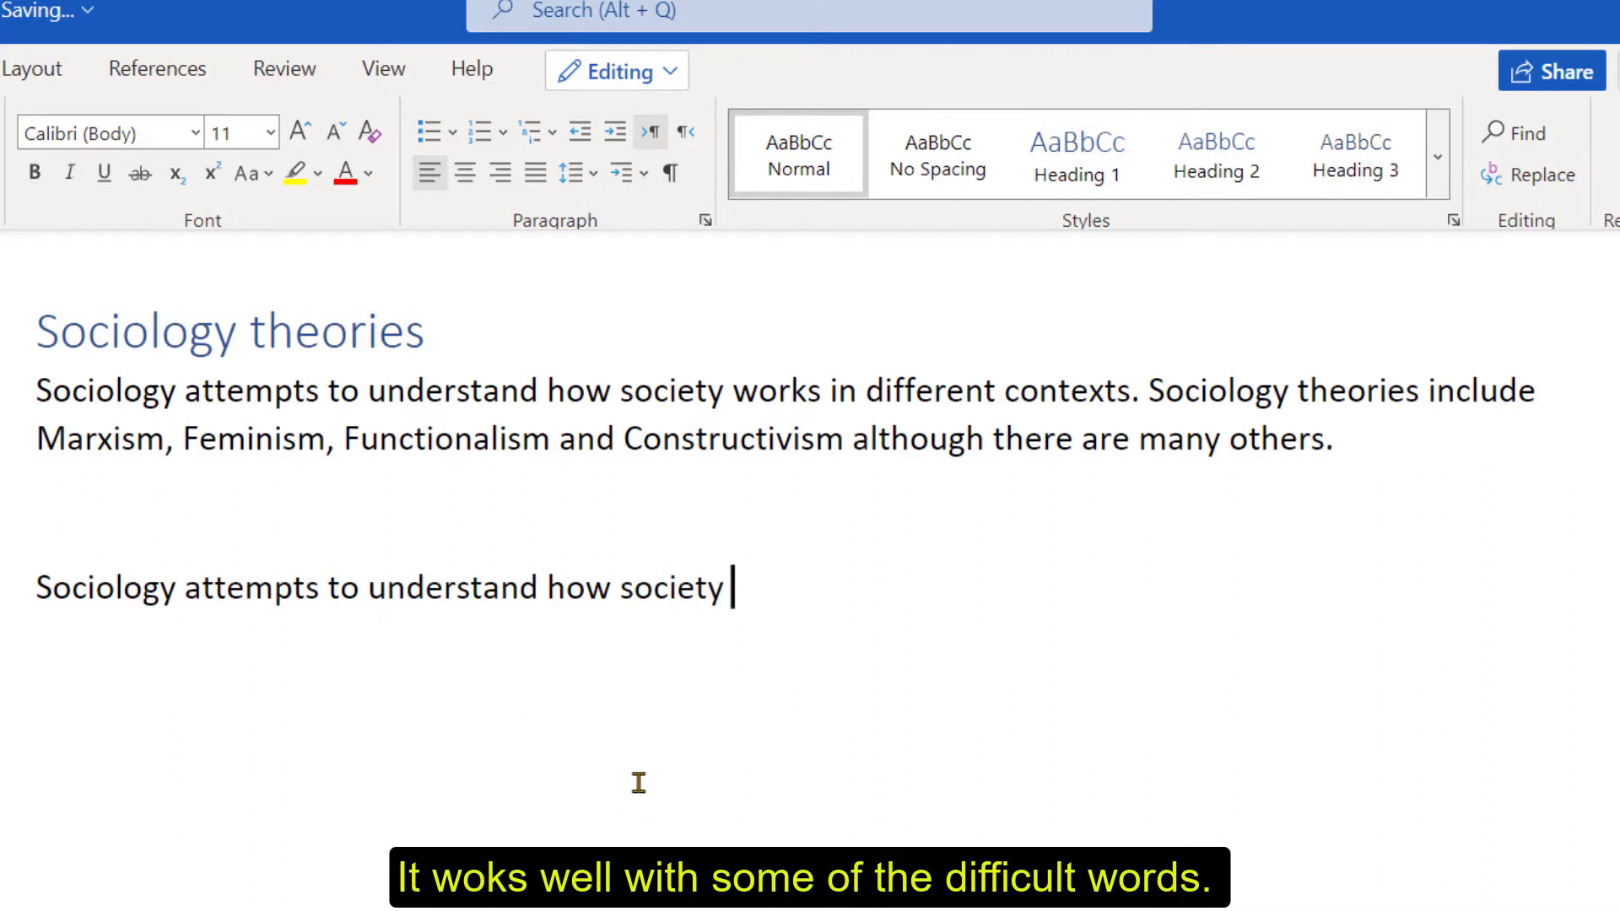
text(w)
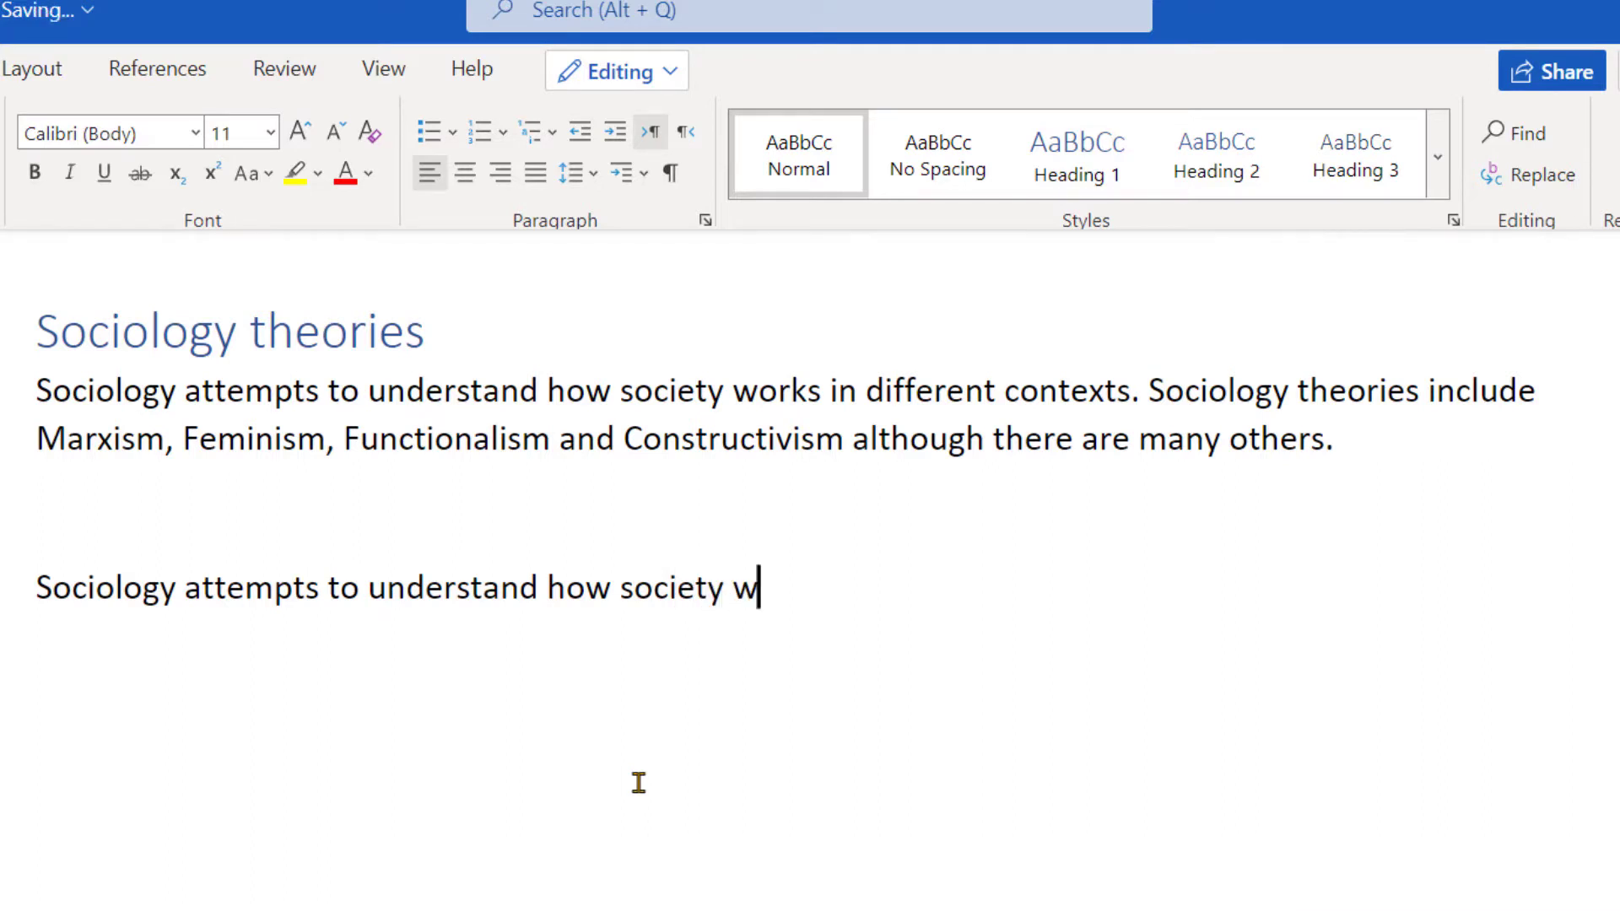
text(orks )
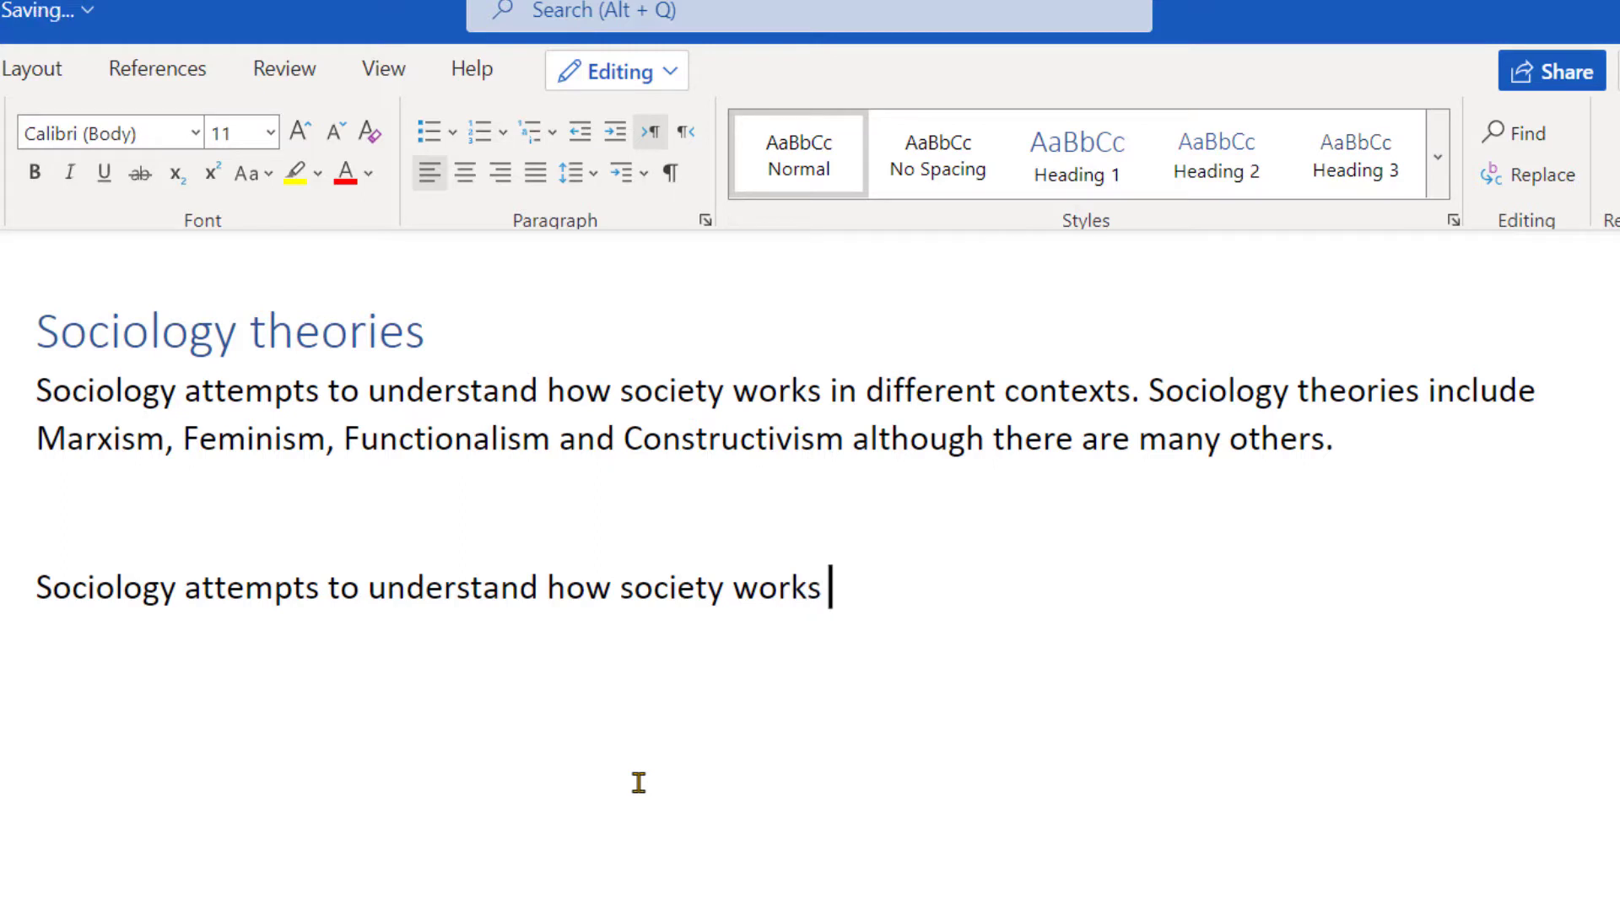
text(in di)
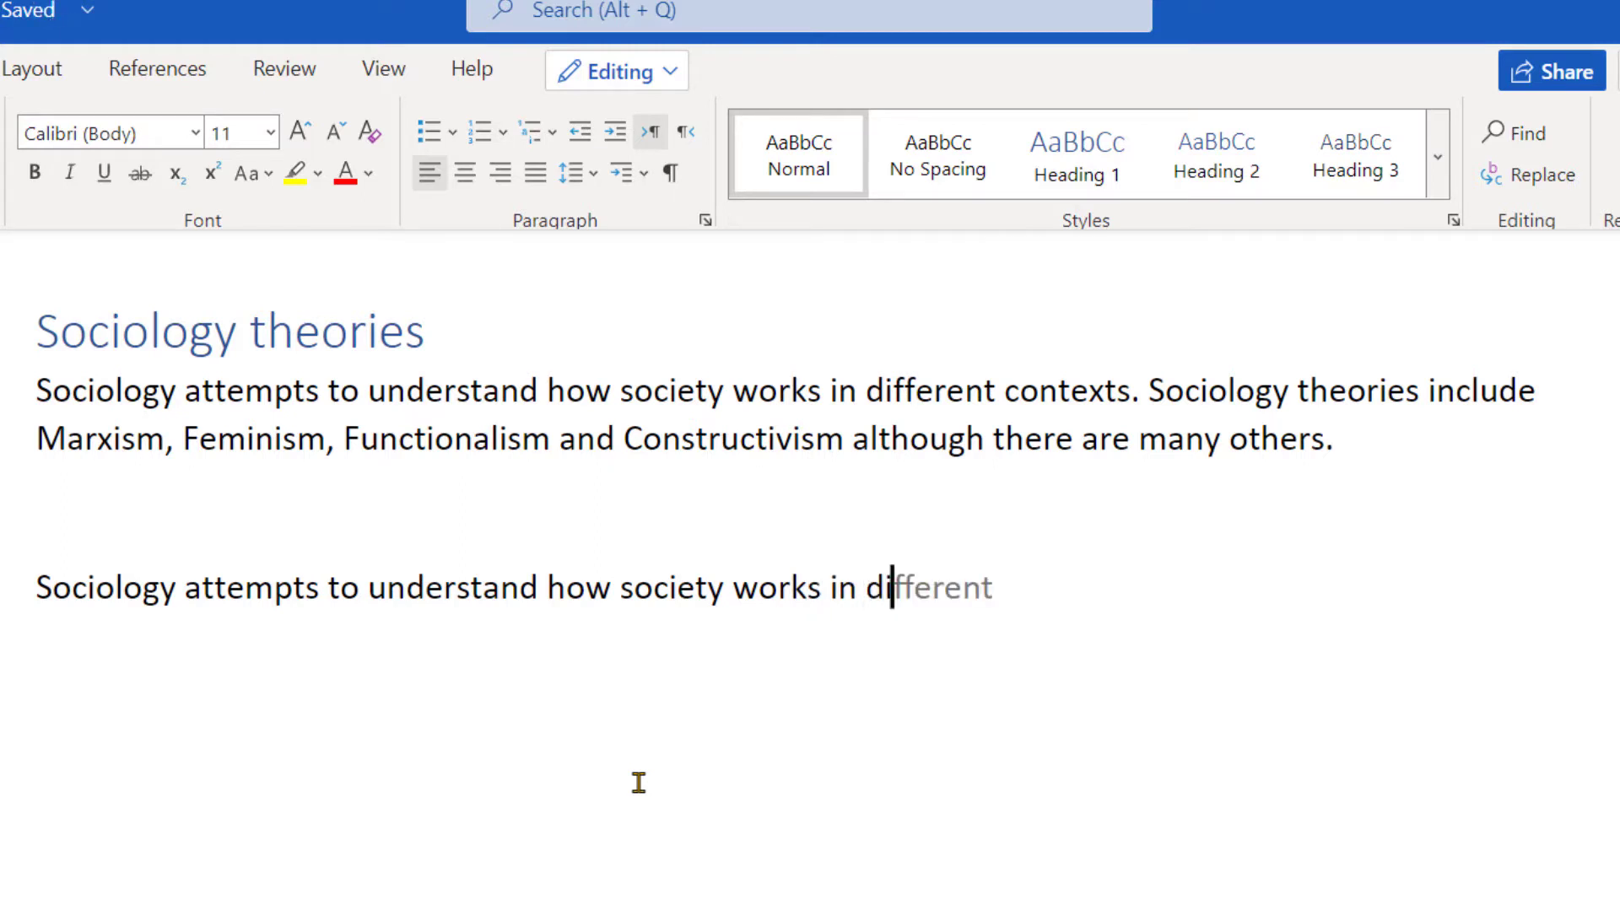
key(Tab)
text(c)
key(Tab)
- Start the next sentence 'Sociology theories include', fixing a typo and accepting predictions
text(. )
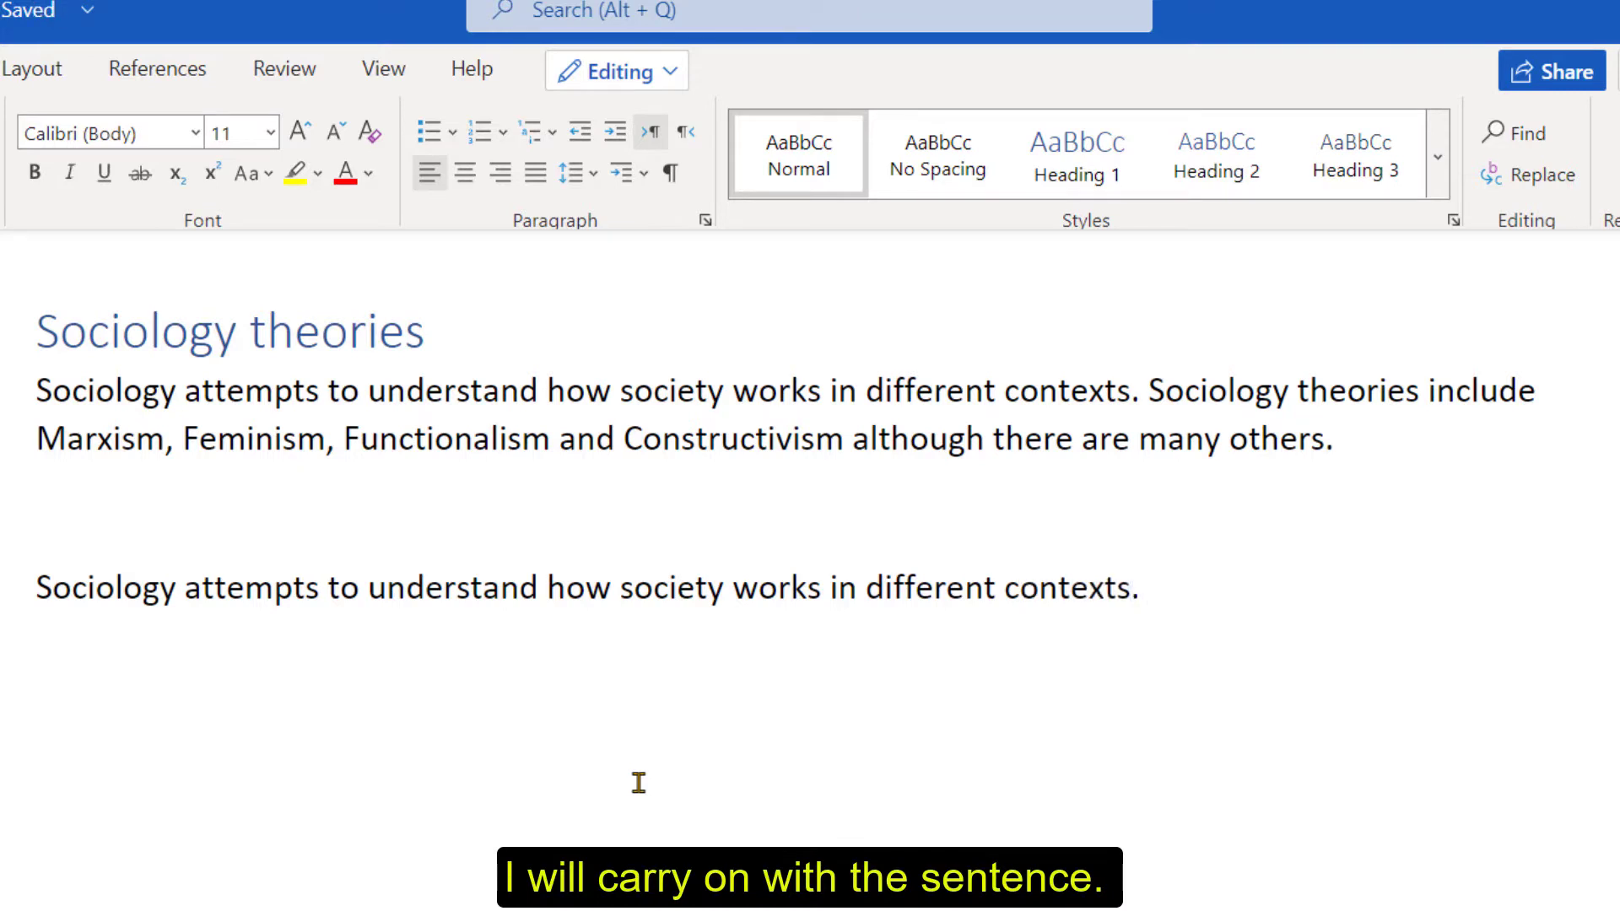
text(S)
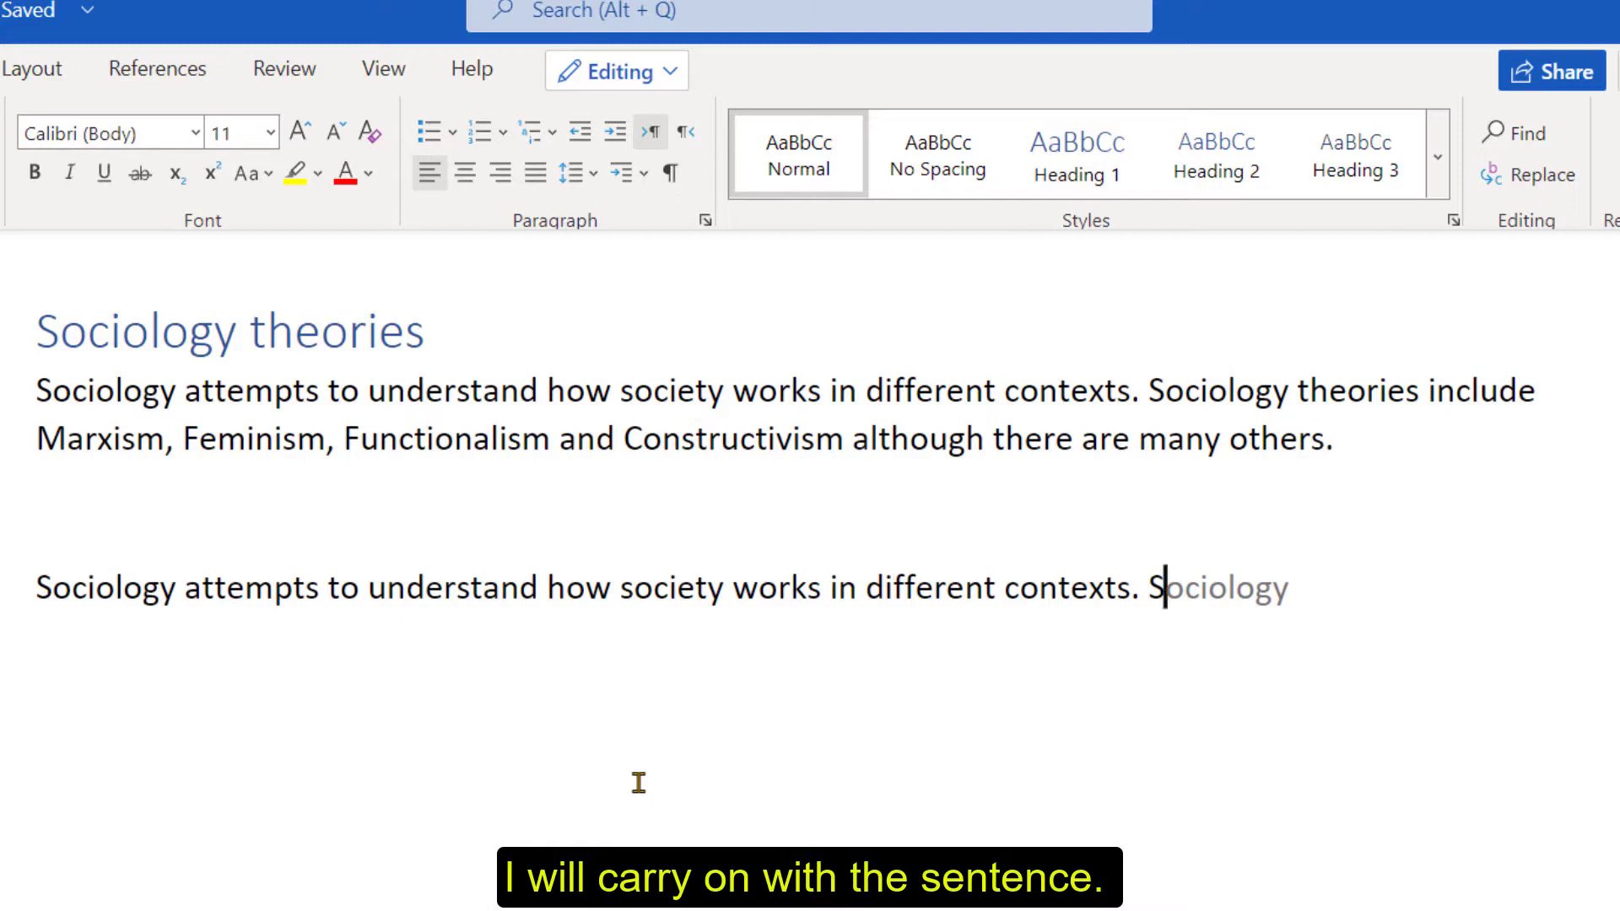
key(Tab)
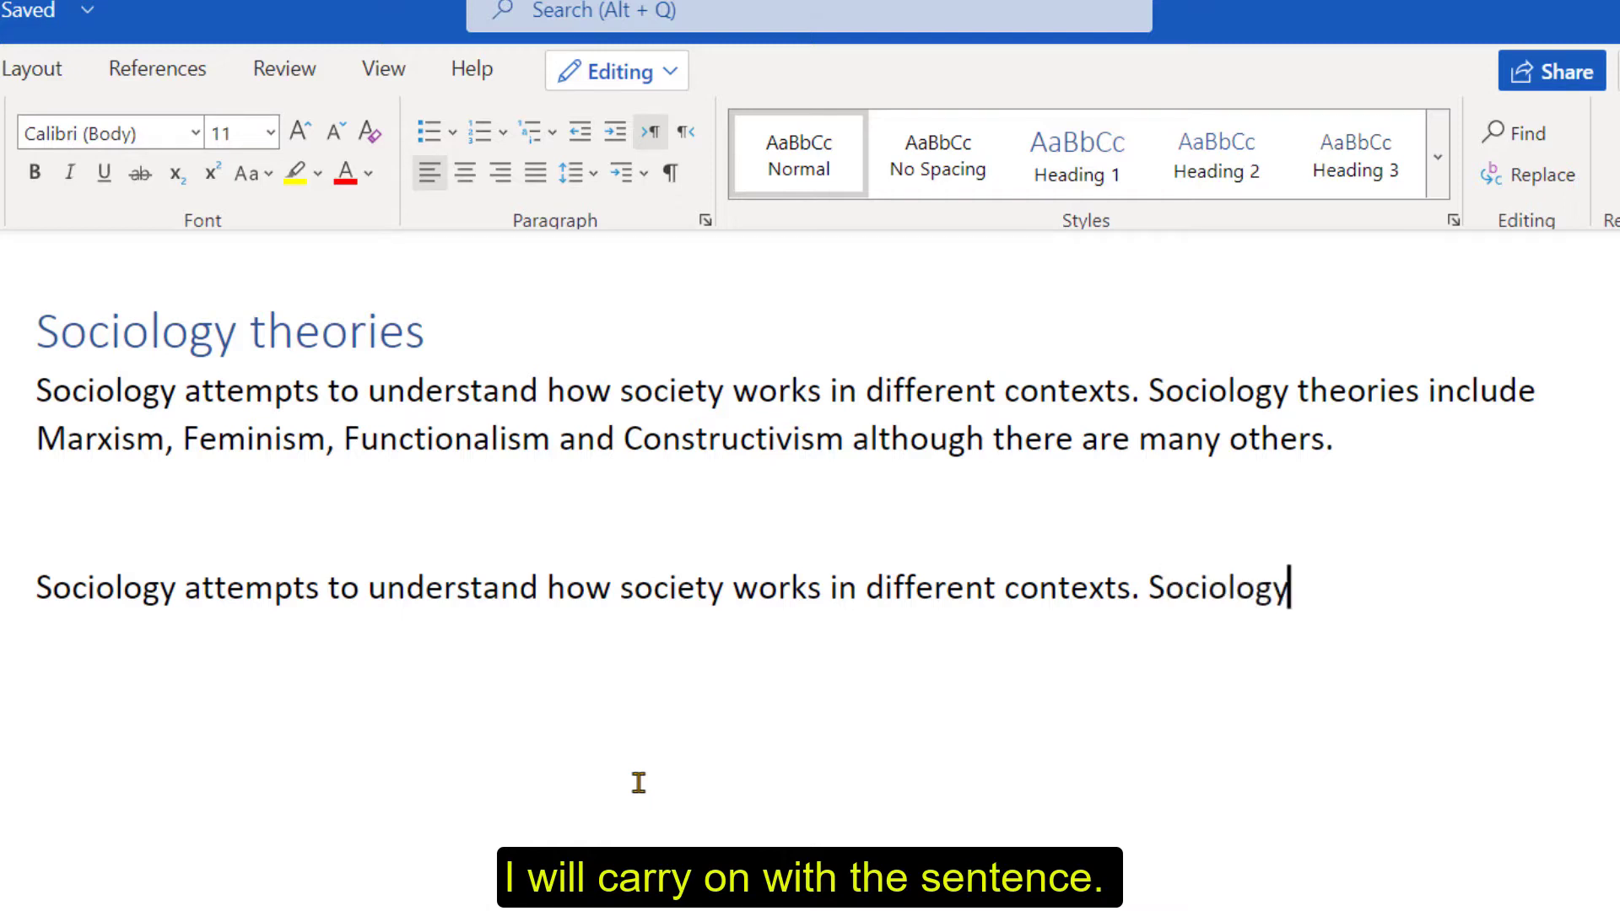
text(theorie)
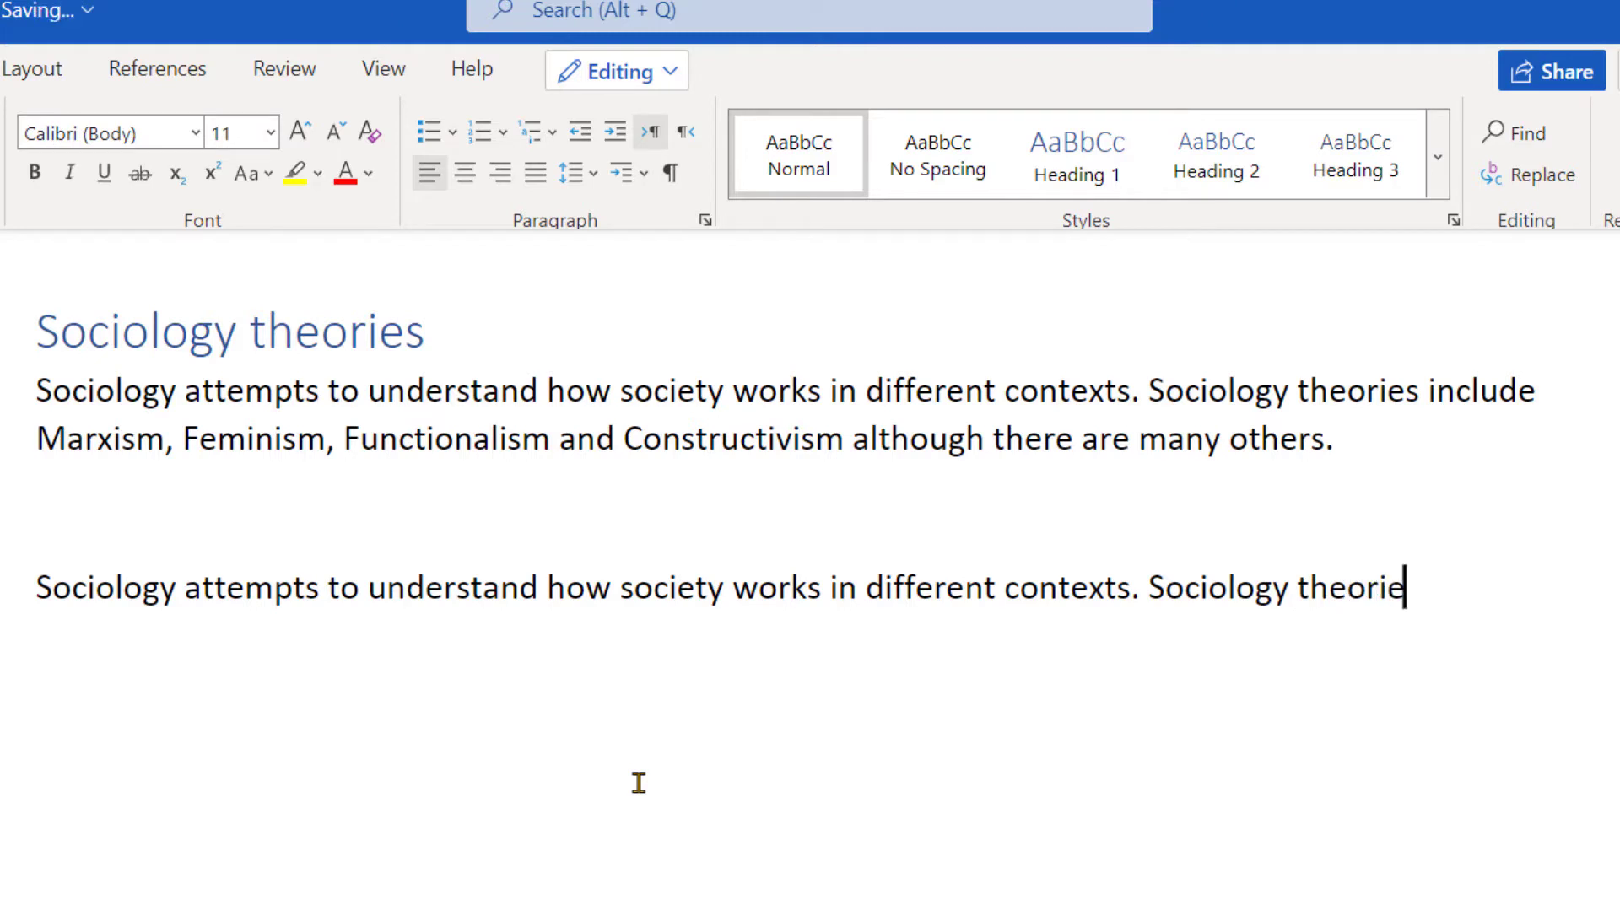
text(s in)
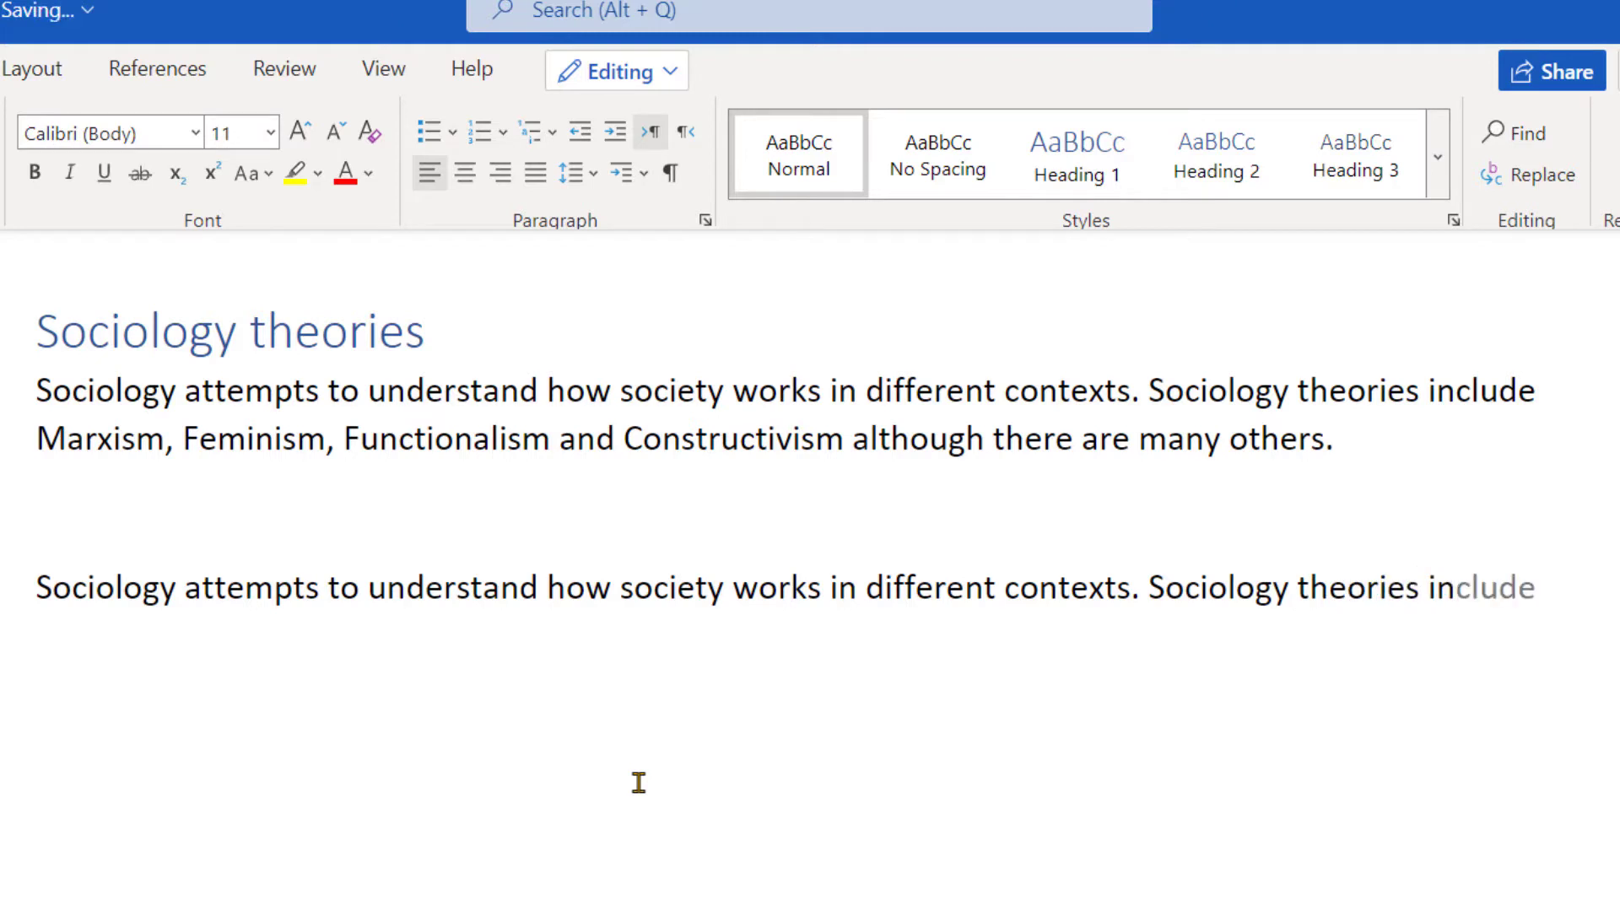
key(Tab)
- Add 'Marxism, Feminism, Functionalism and Constructivism', correcting Feminism and accepting predictions
text(Mar)
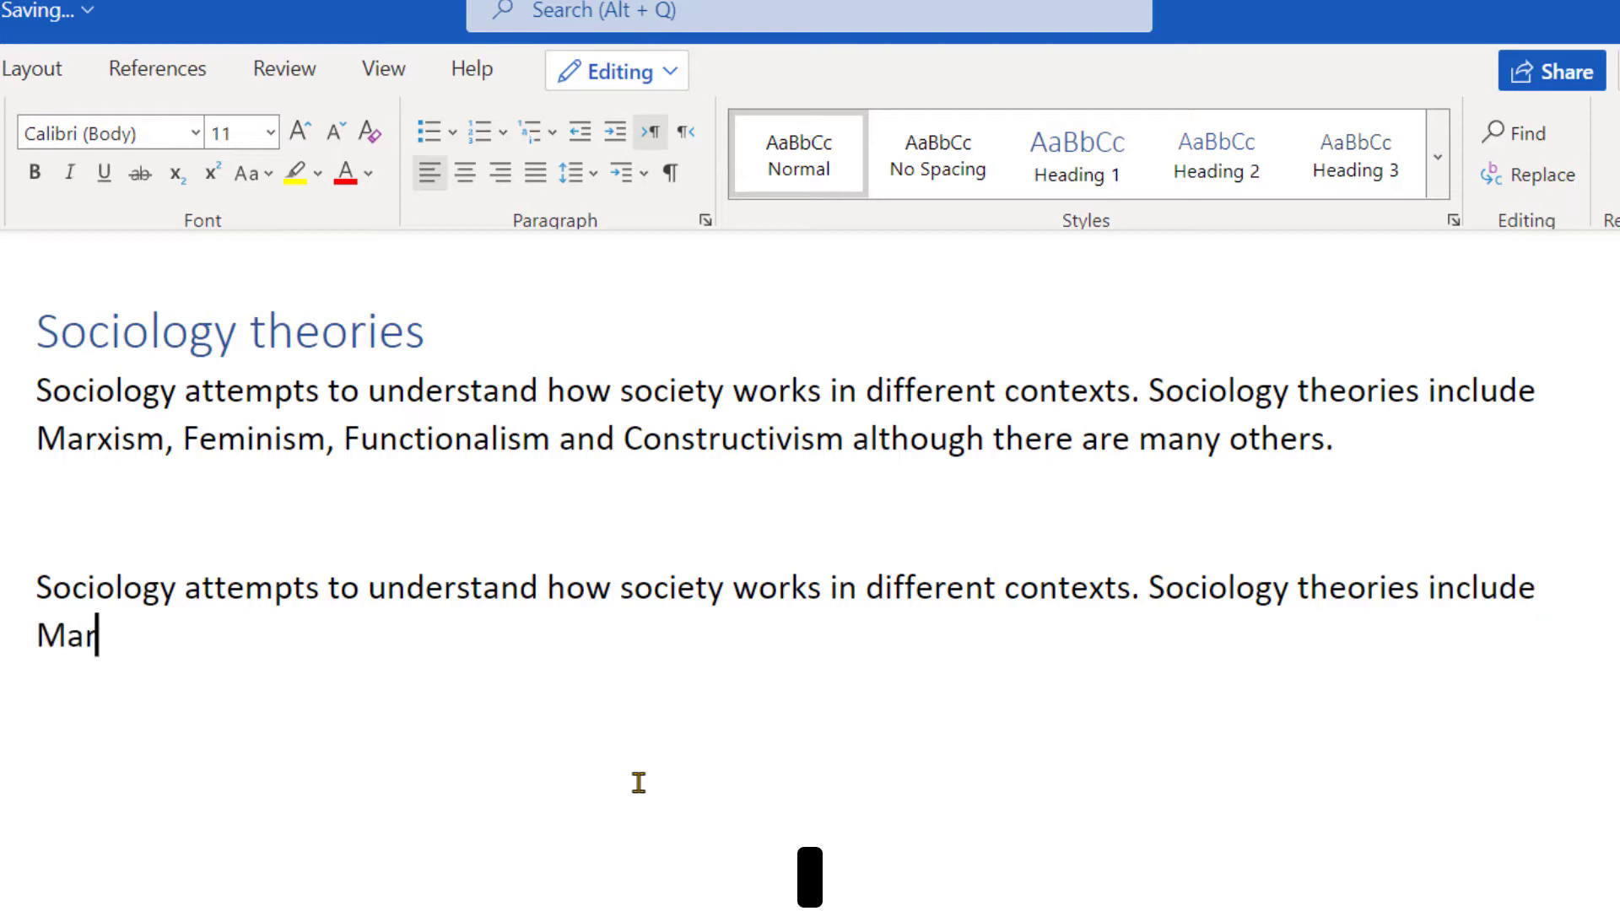
text(xism, F)
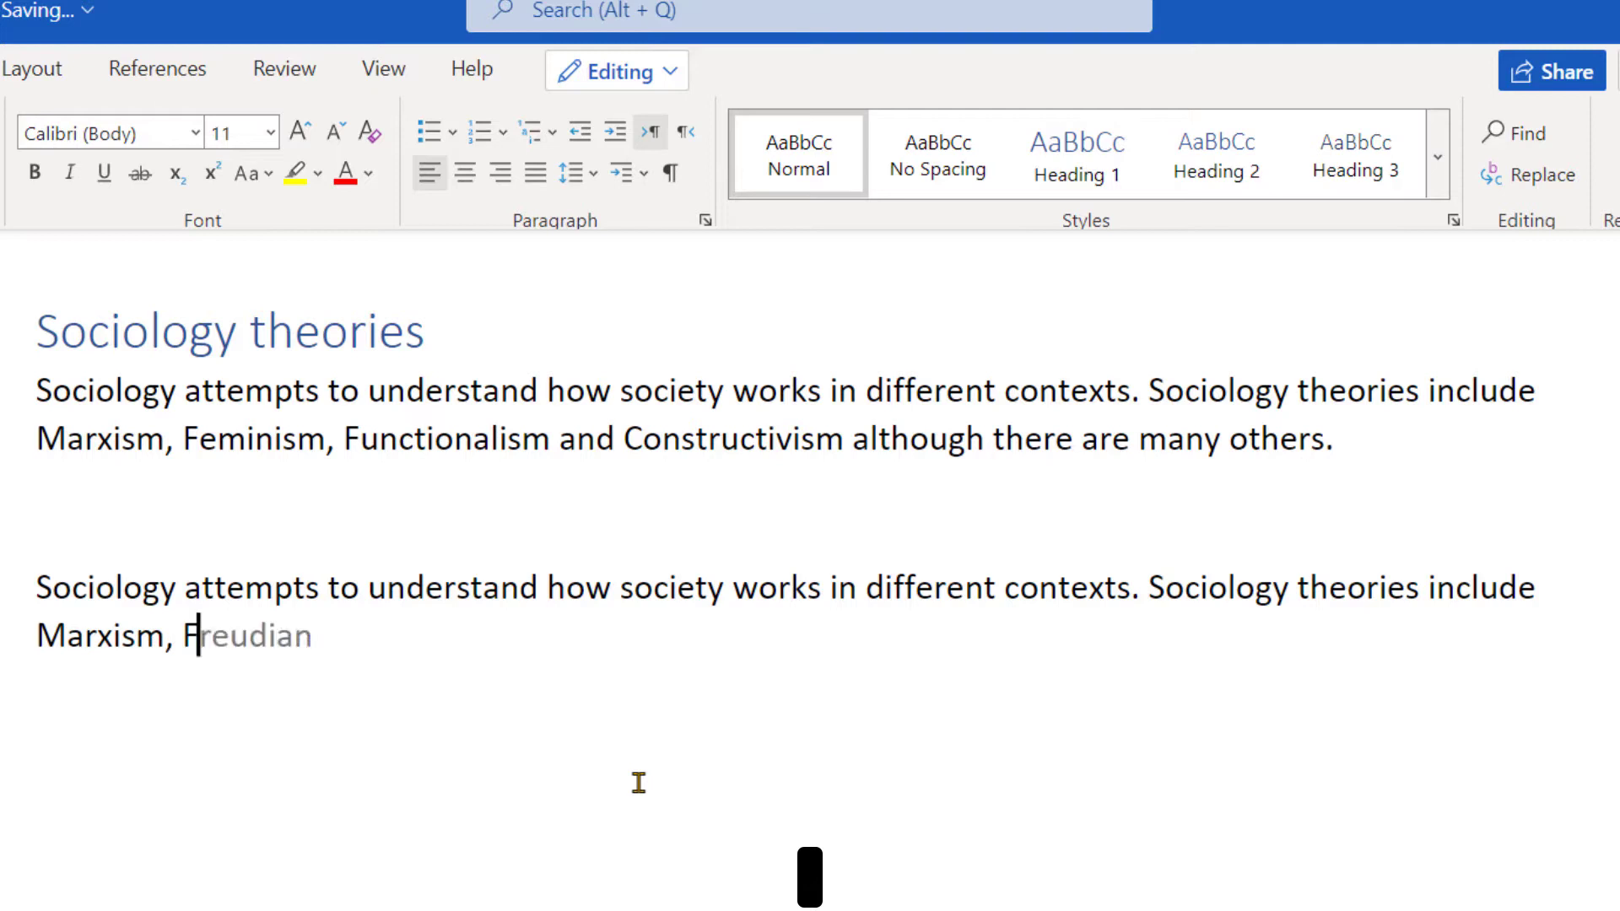
text(eminsi)
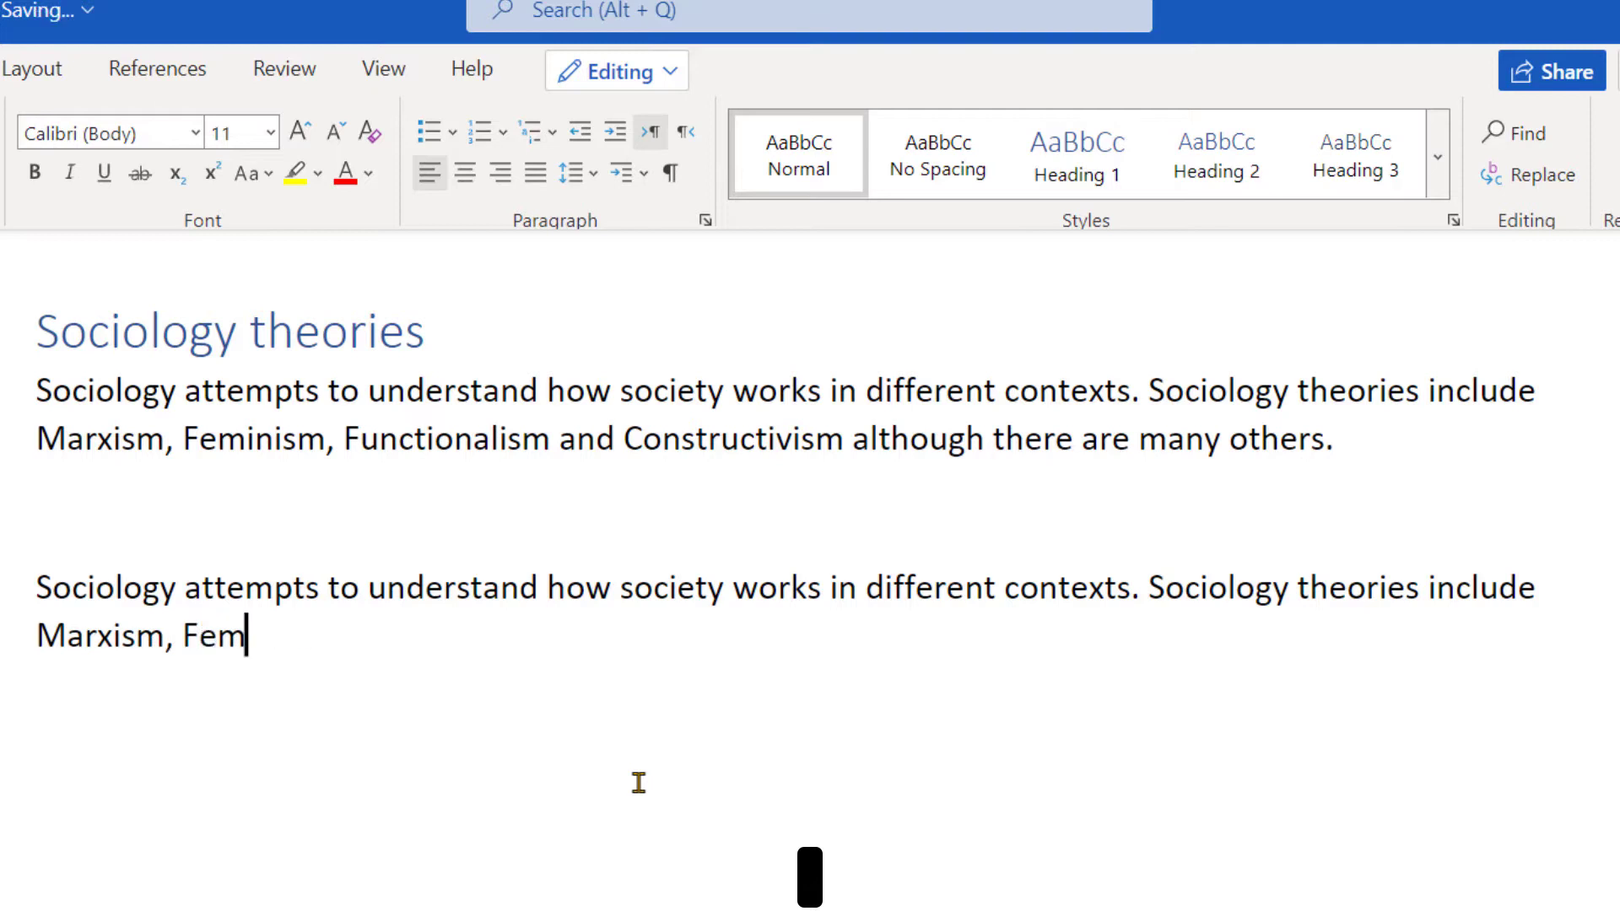
key(BackSpace)
key(BackSpace)
text(ism, )
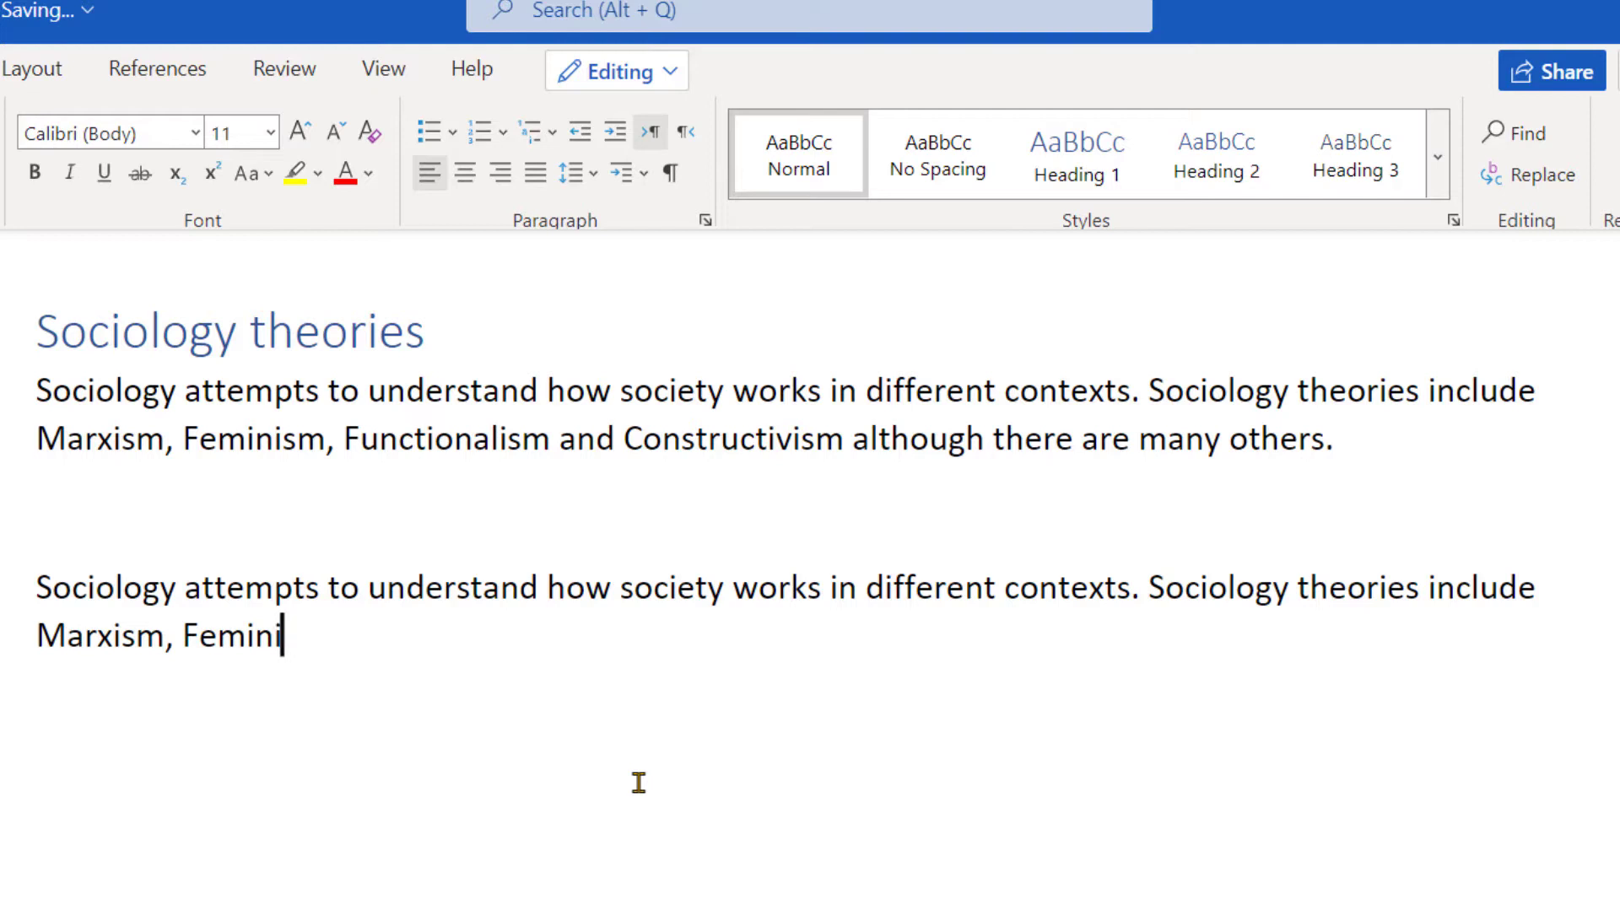
text(Fund)
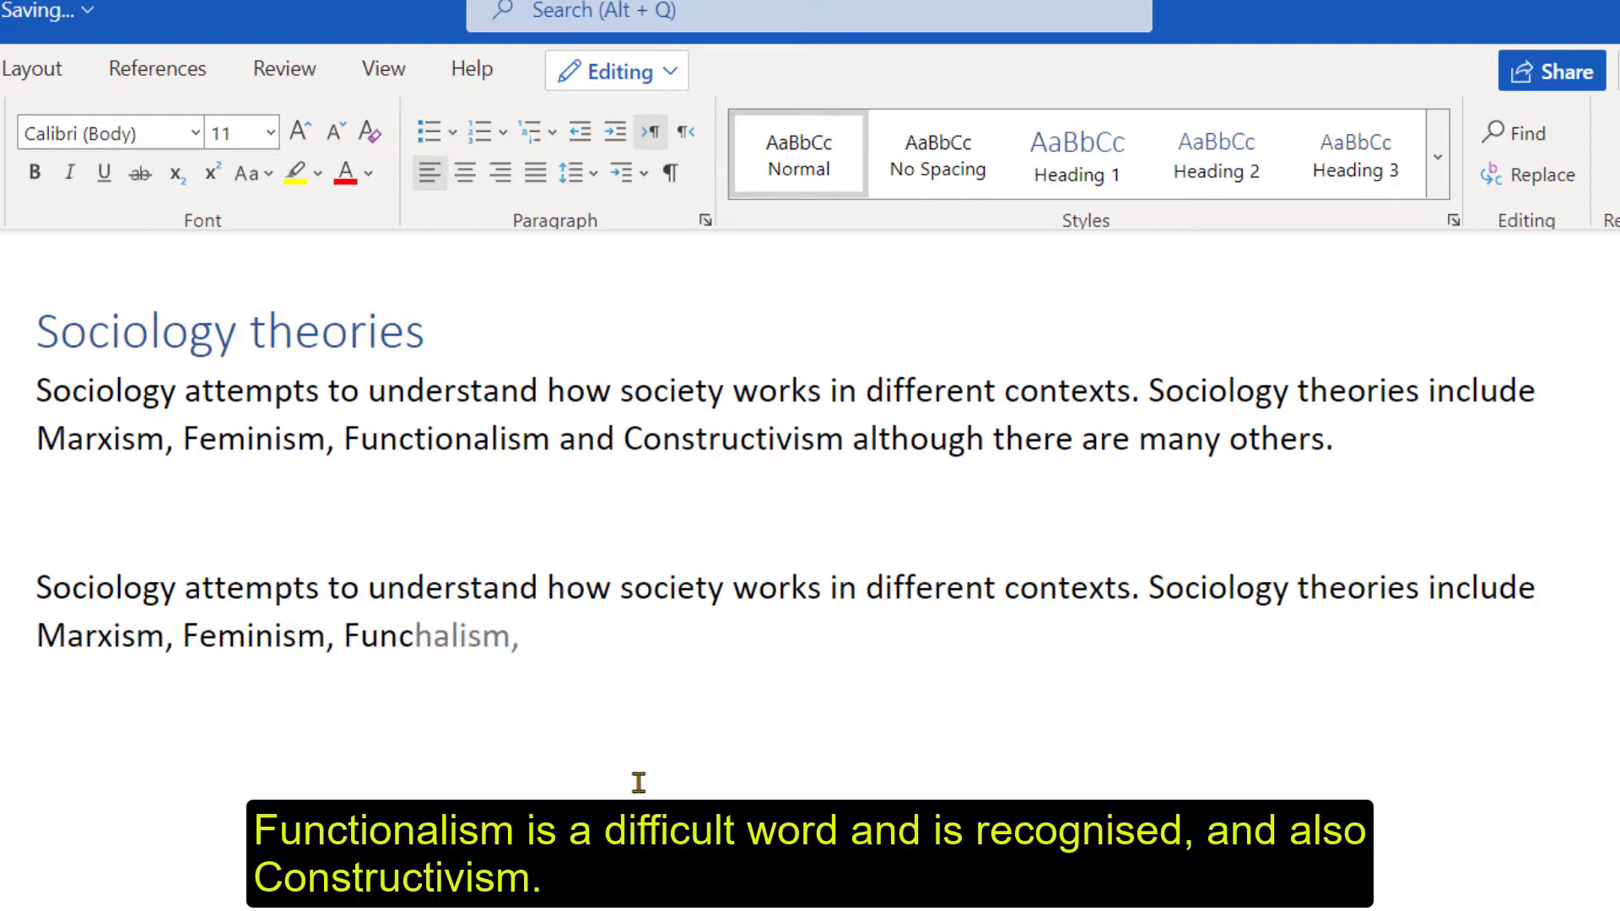
text(t)
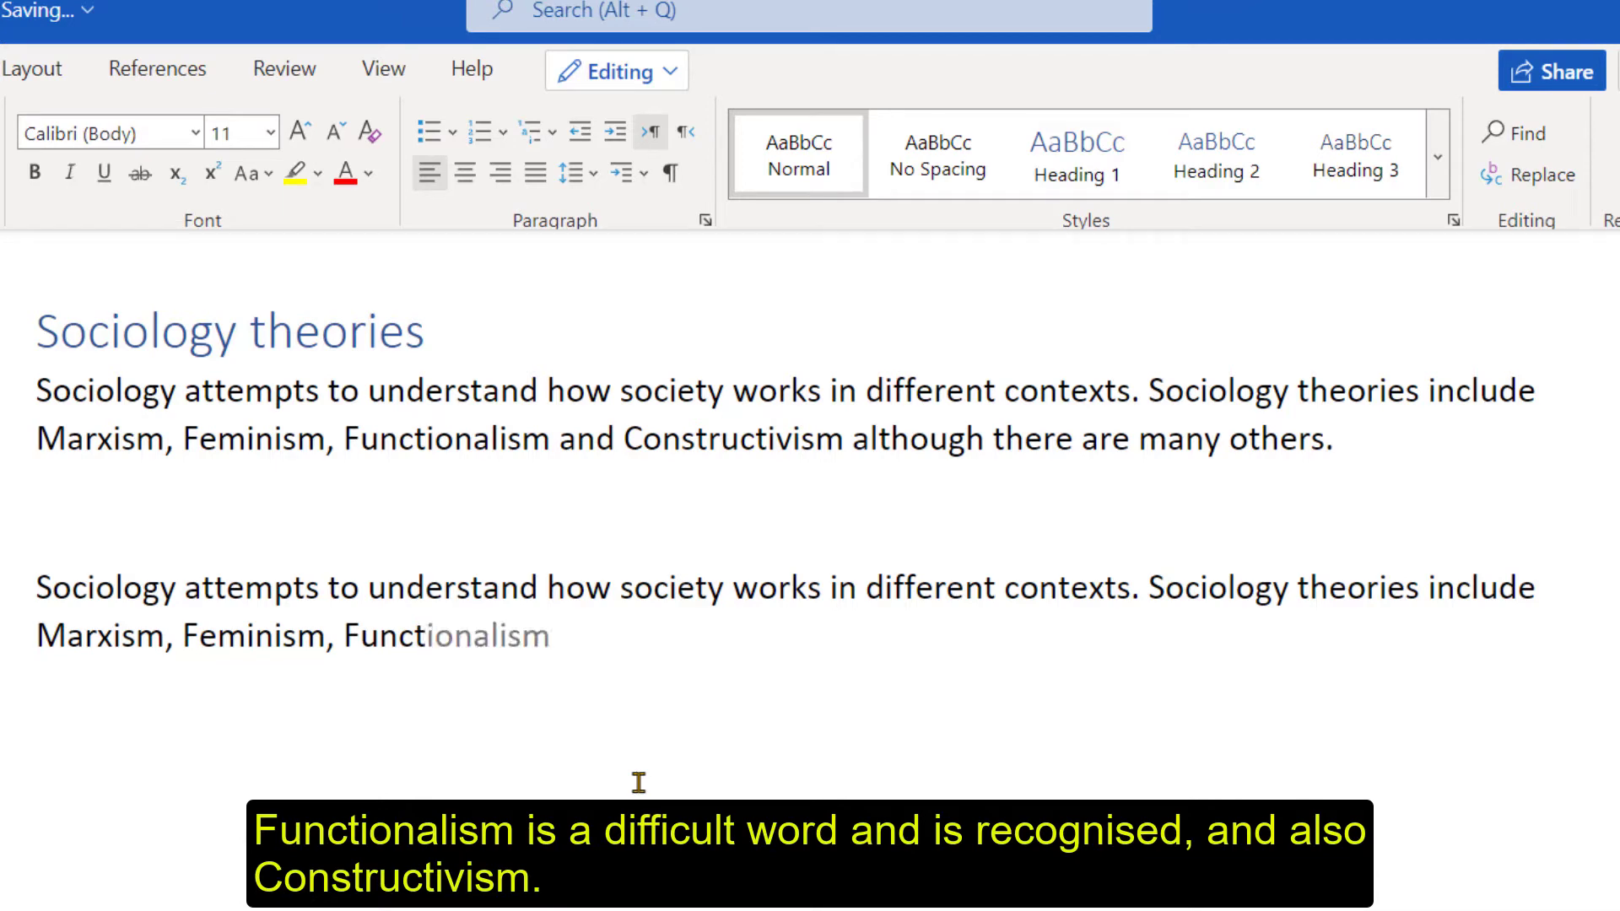
key(Tab)
text(and )
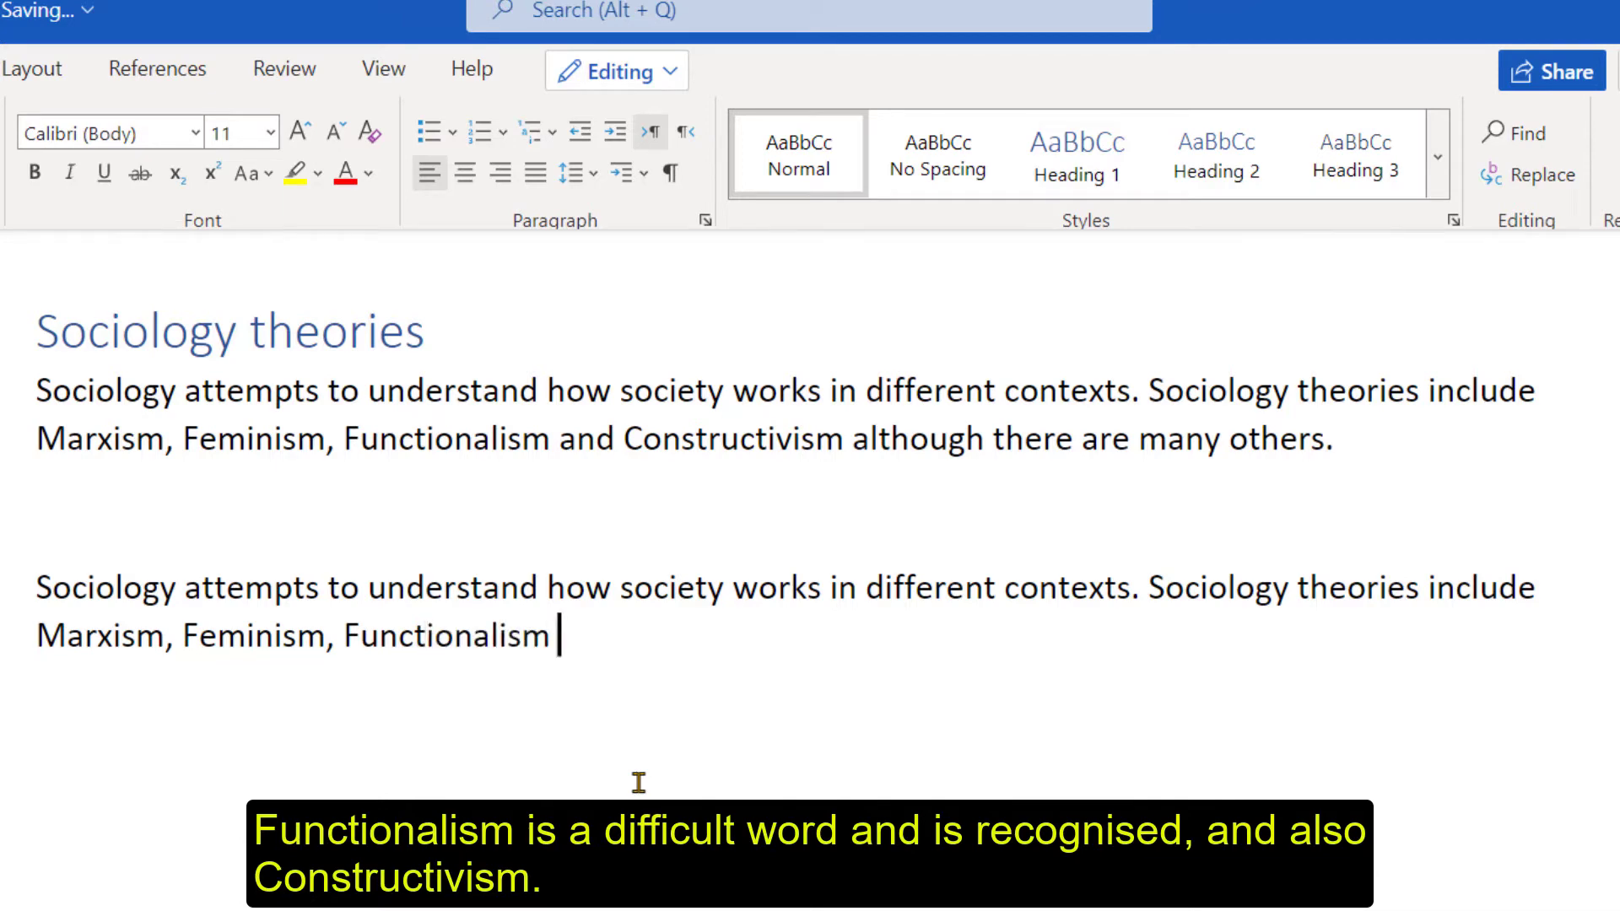
text(C)
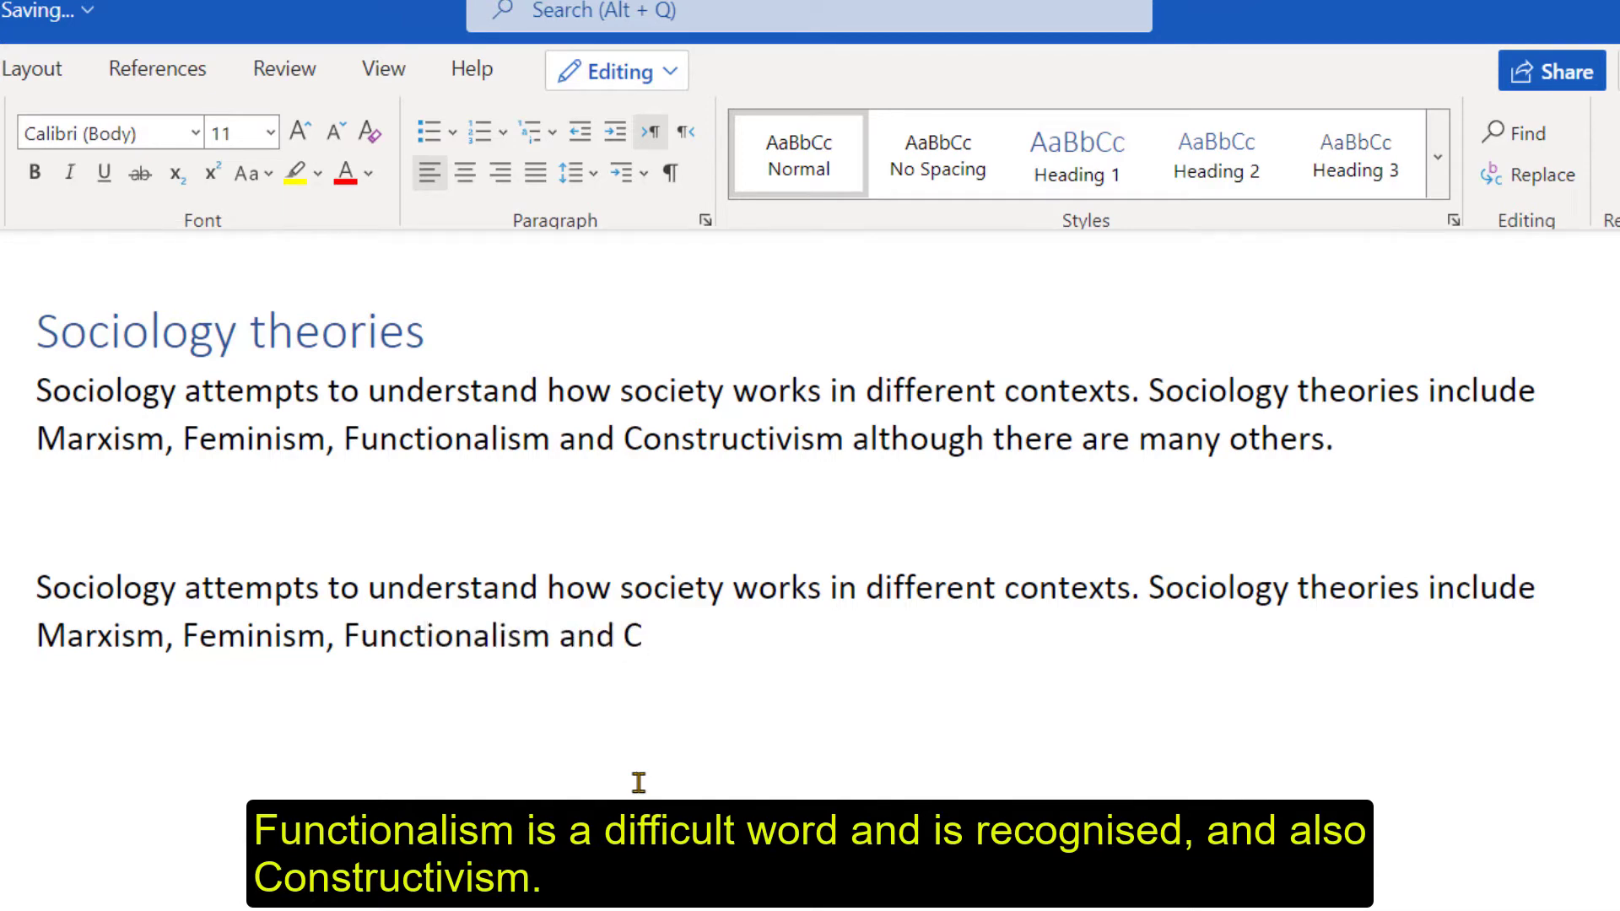
text(onst)
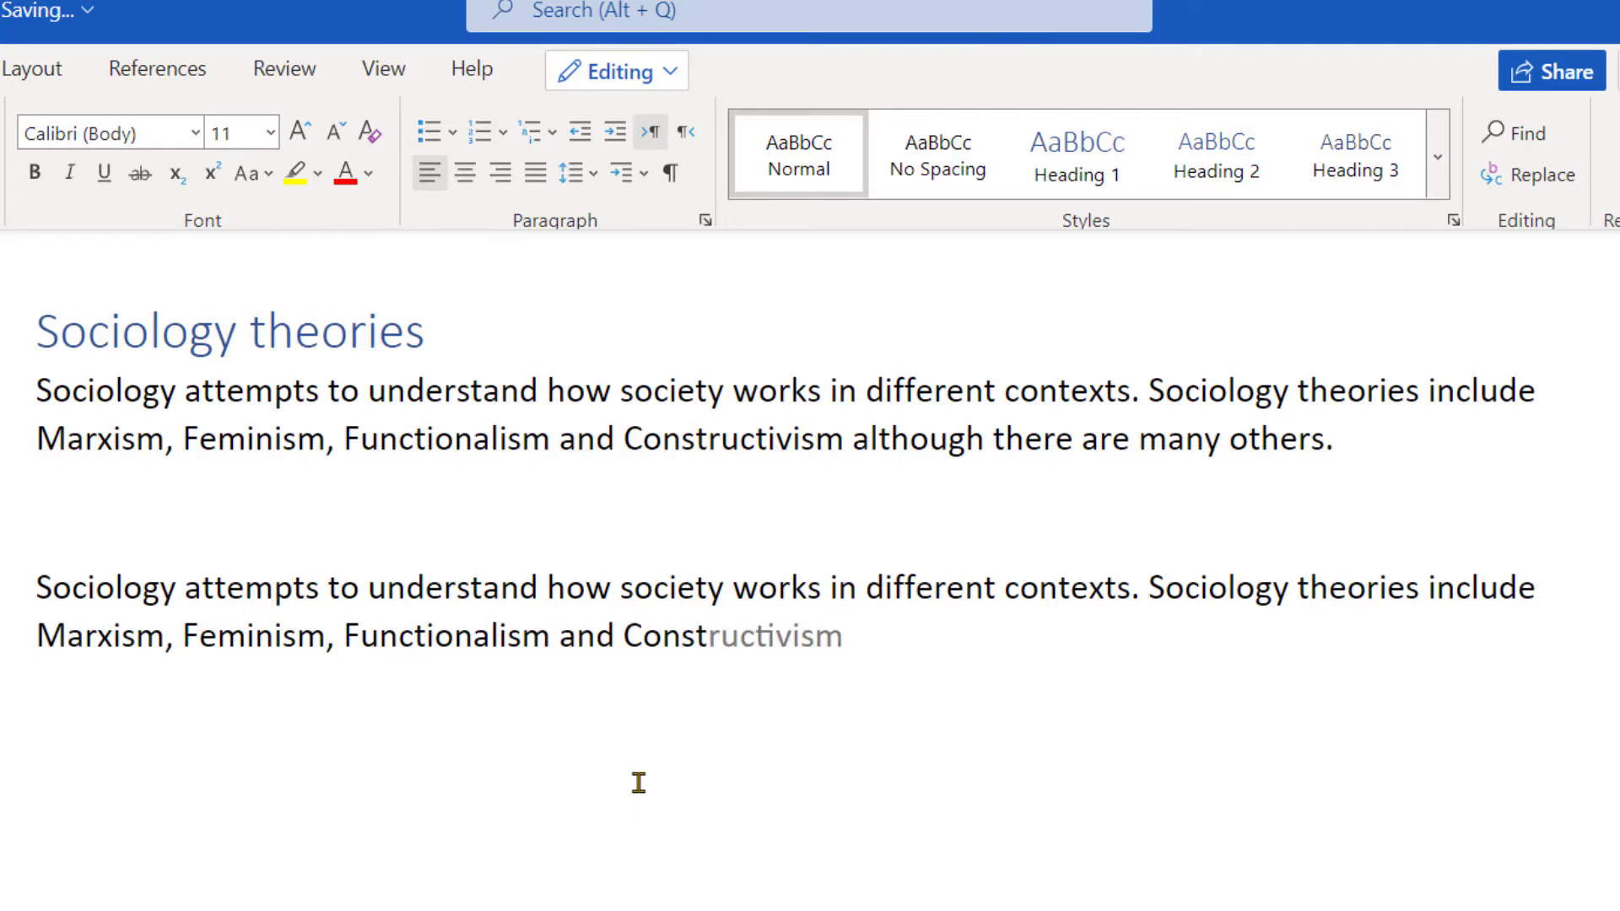
key(Tab)
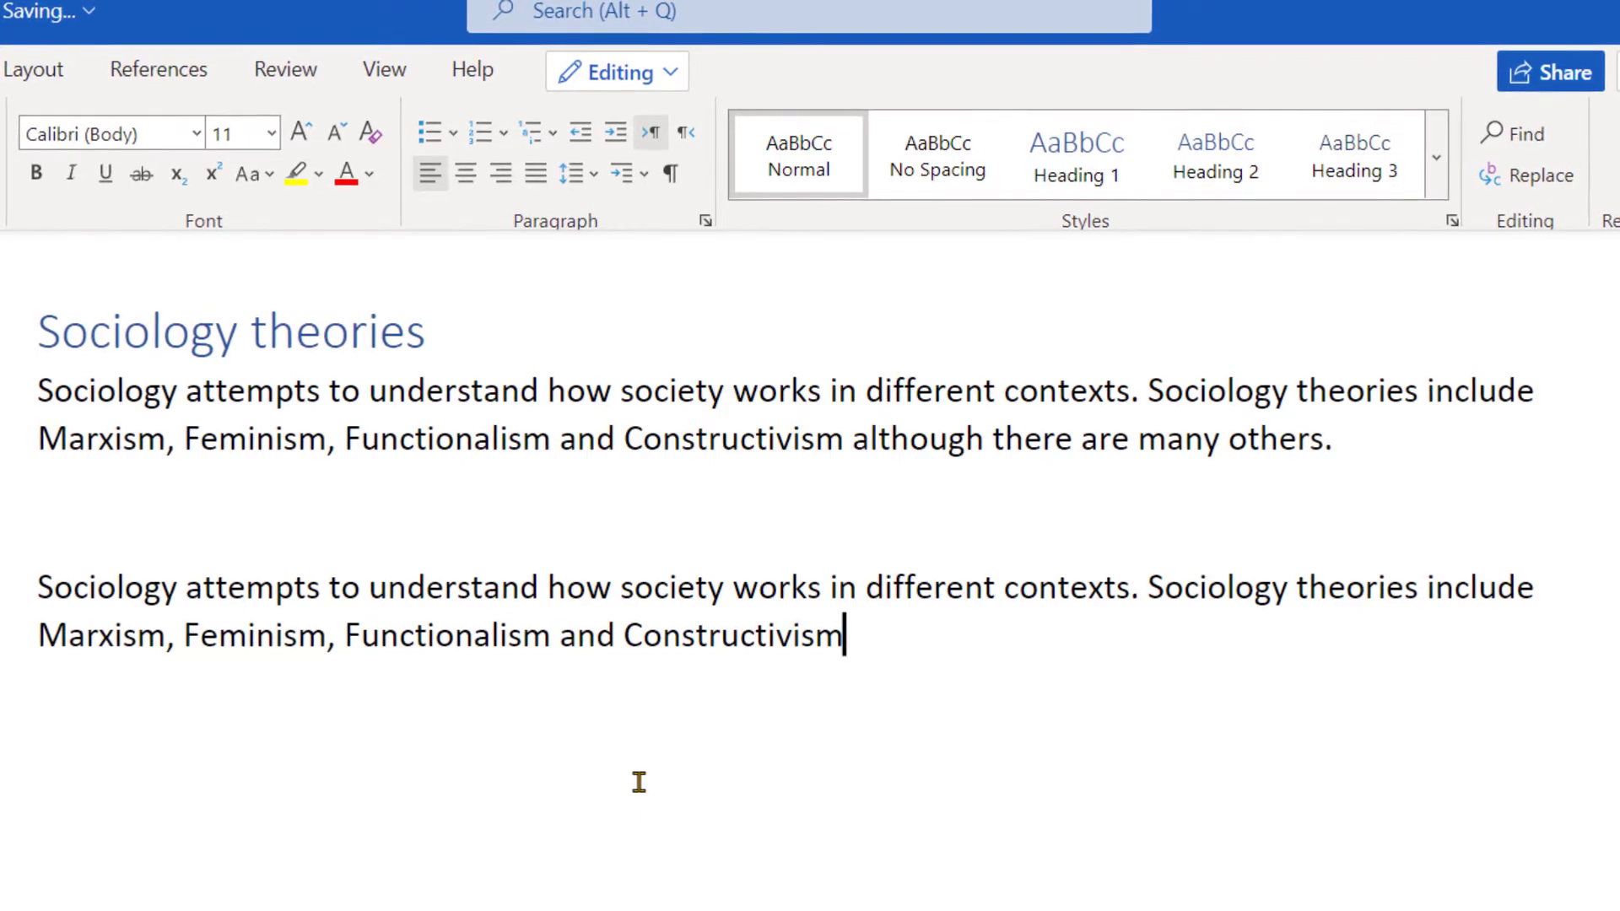
- End with ', although there are many others.', add a new line, and go to the Claro Software tab
text(, although )
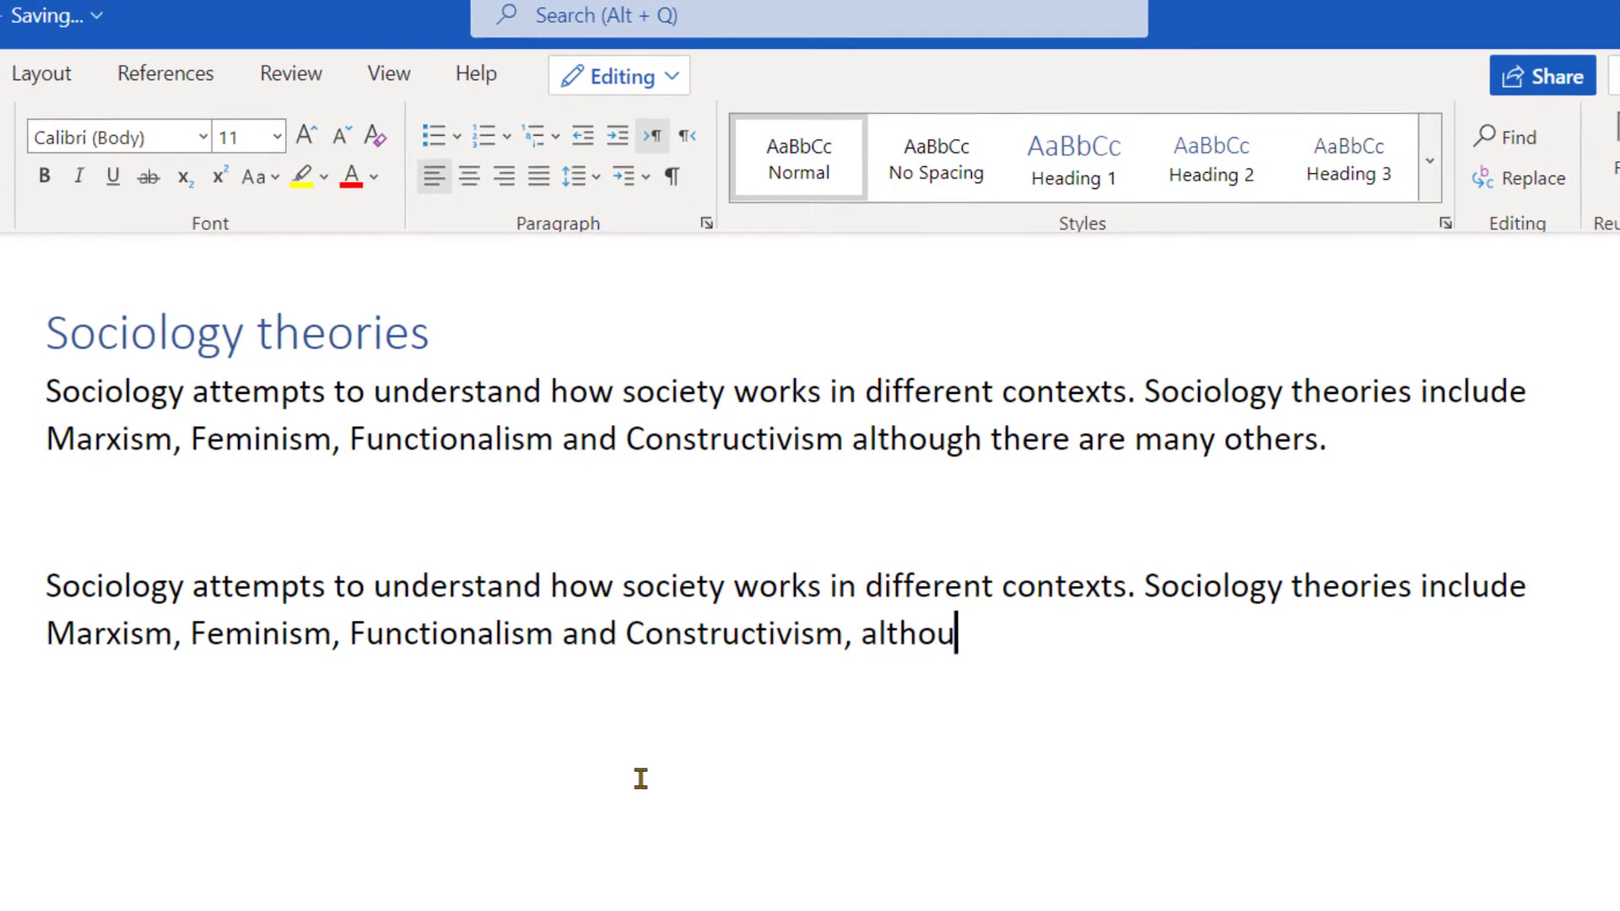
text(there are )
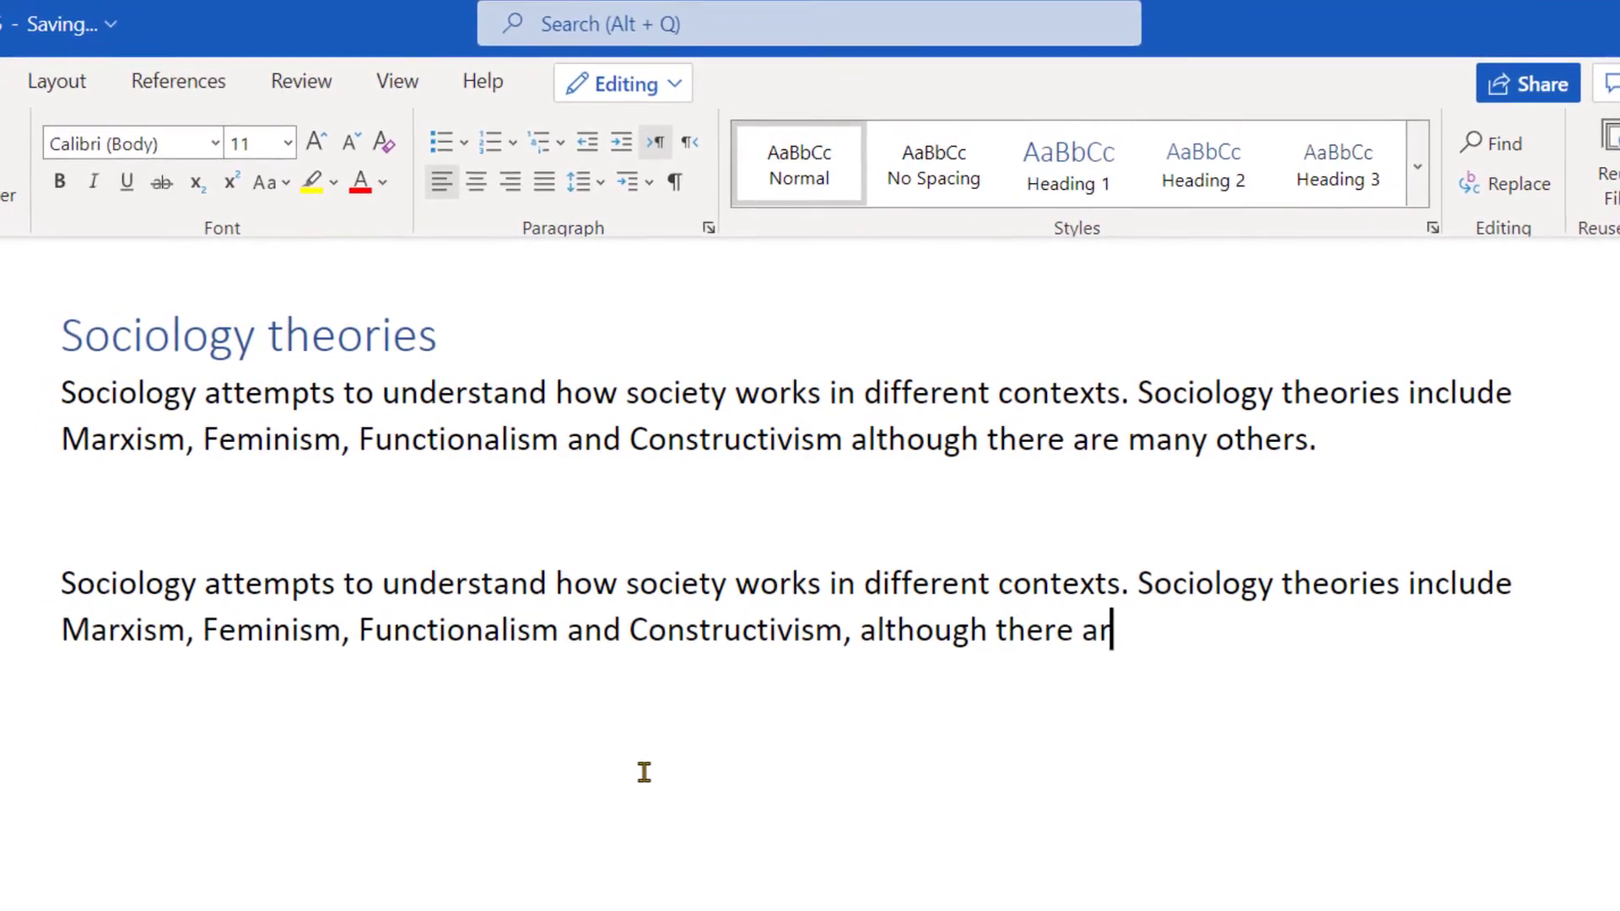
text(many others.)
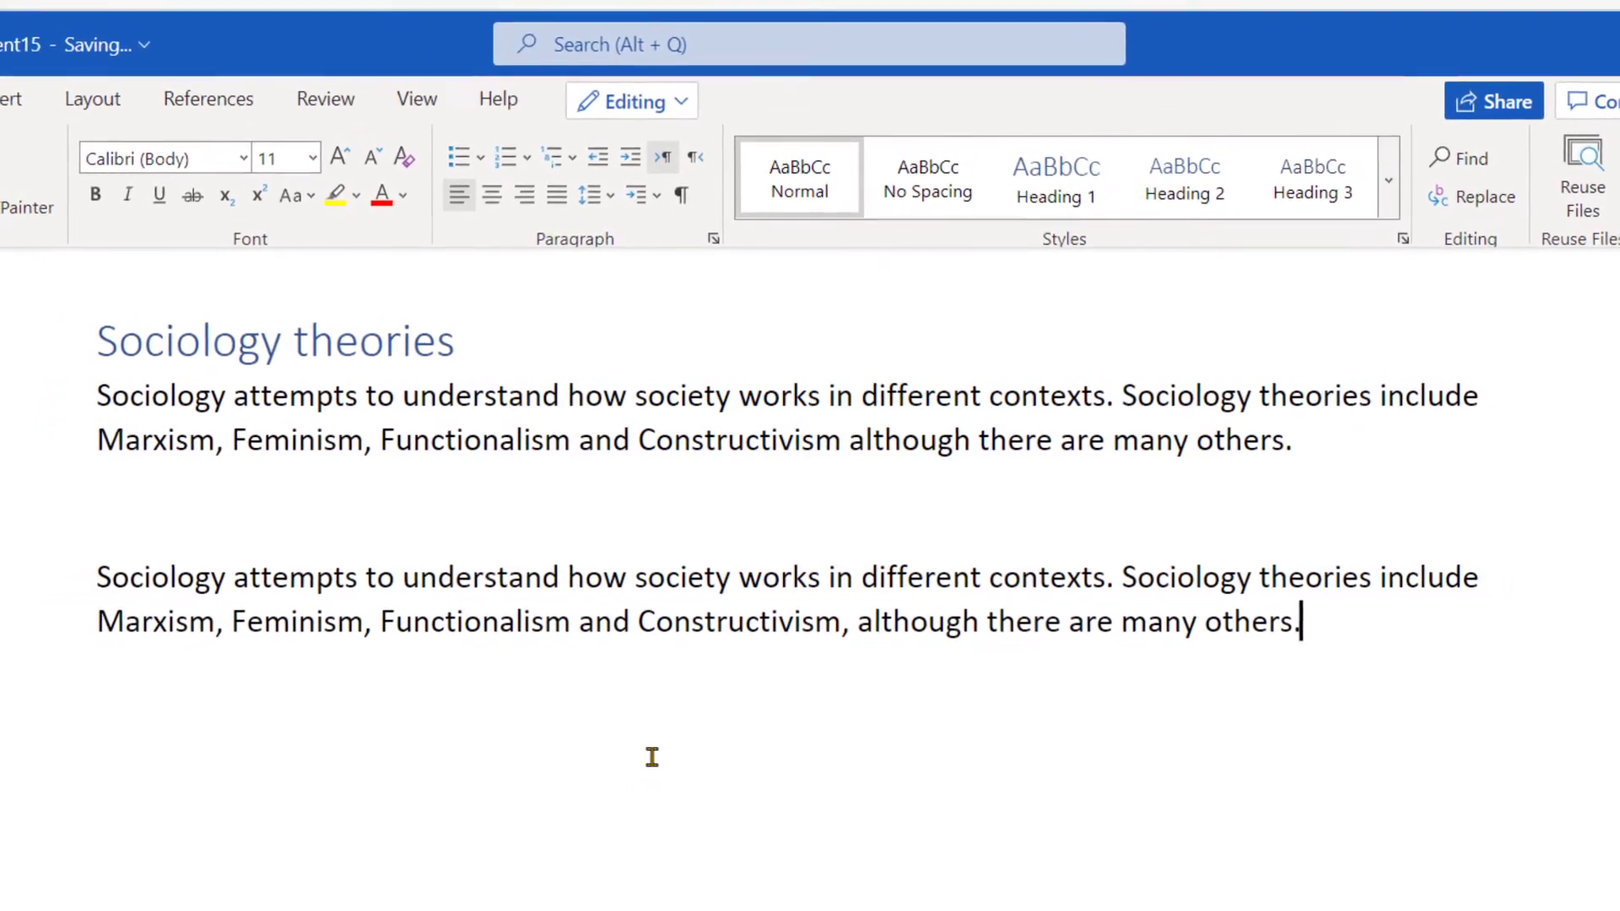
key(Return)
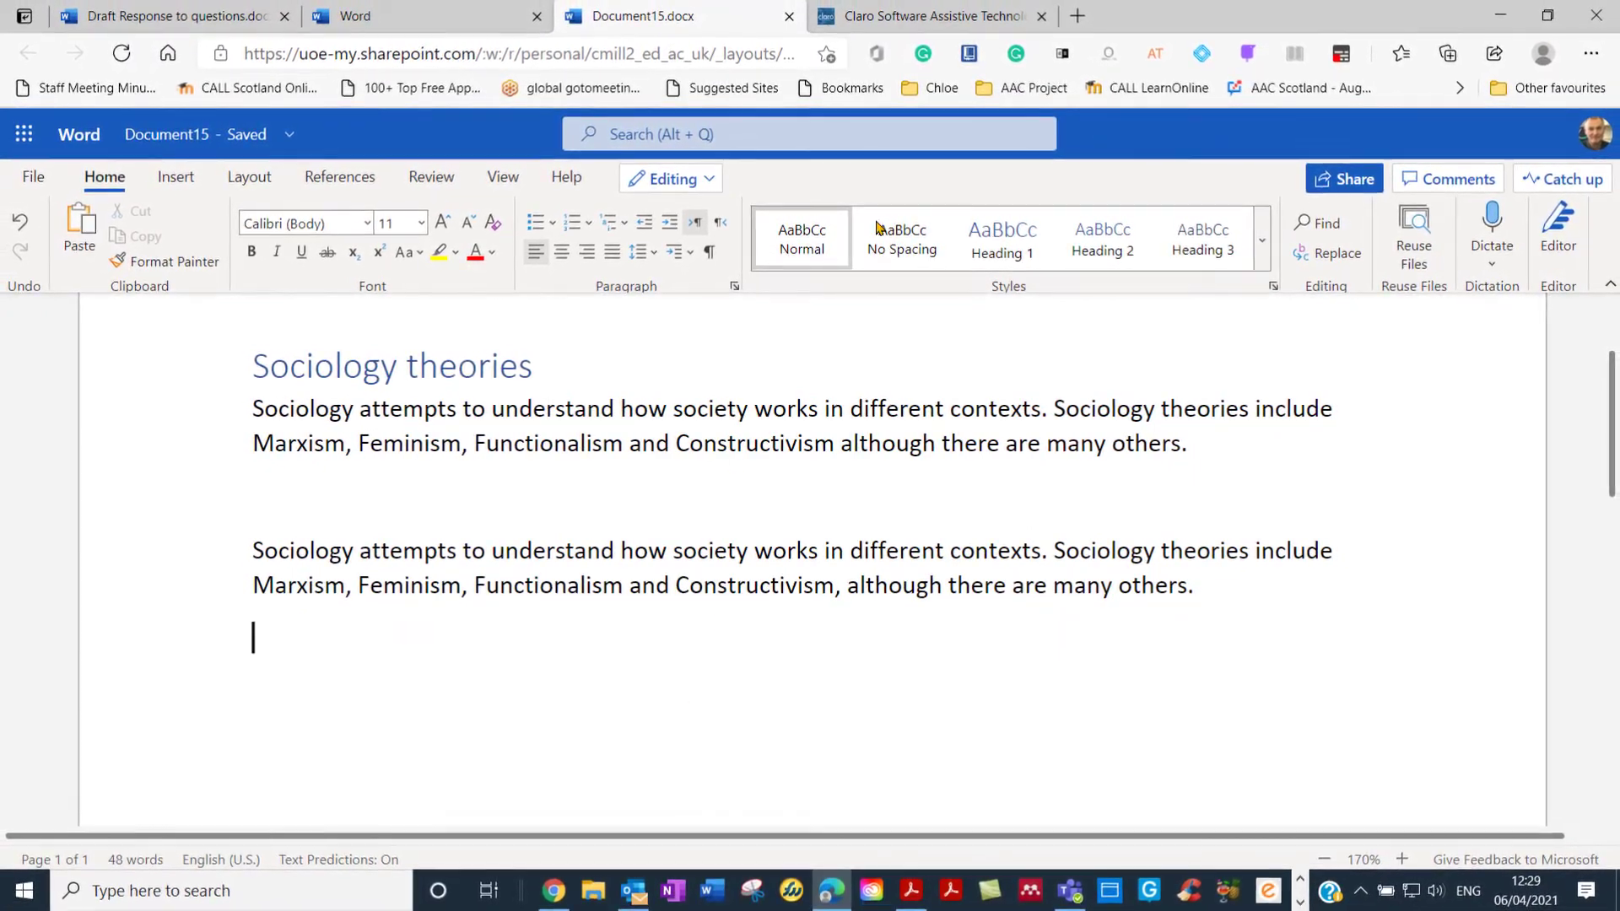
click(937, 19)
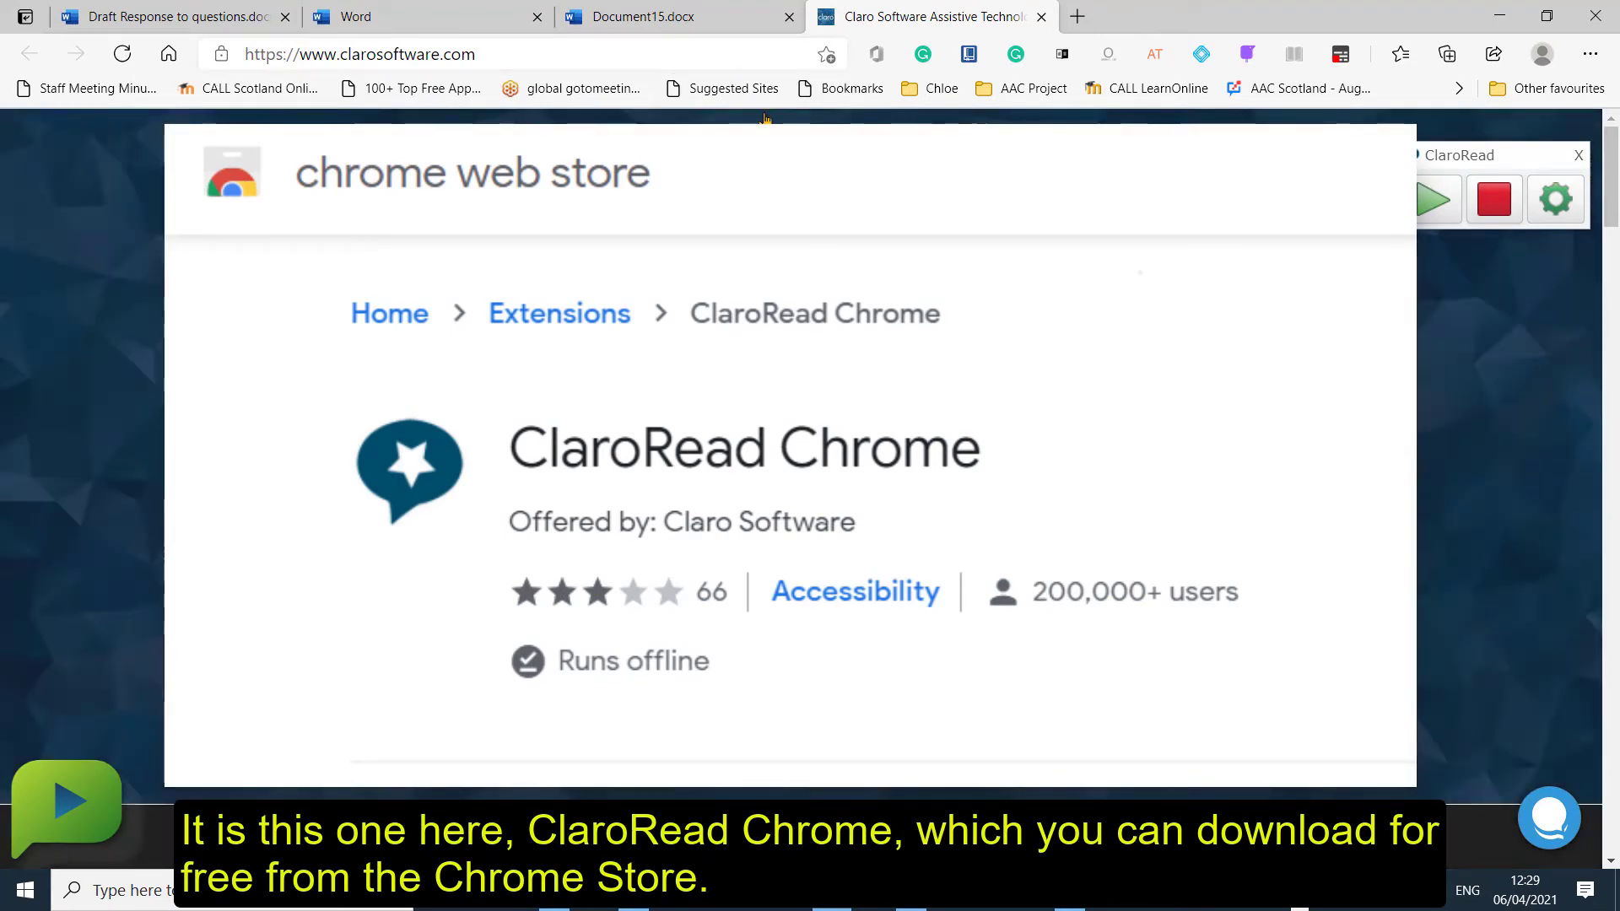
click(661, 19)
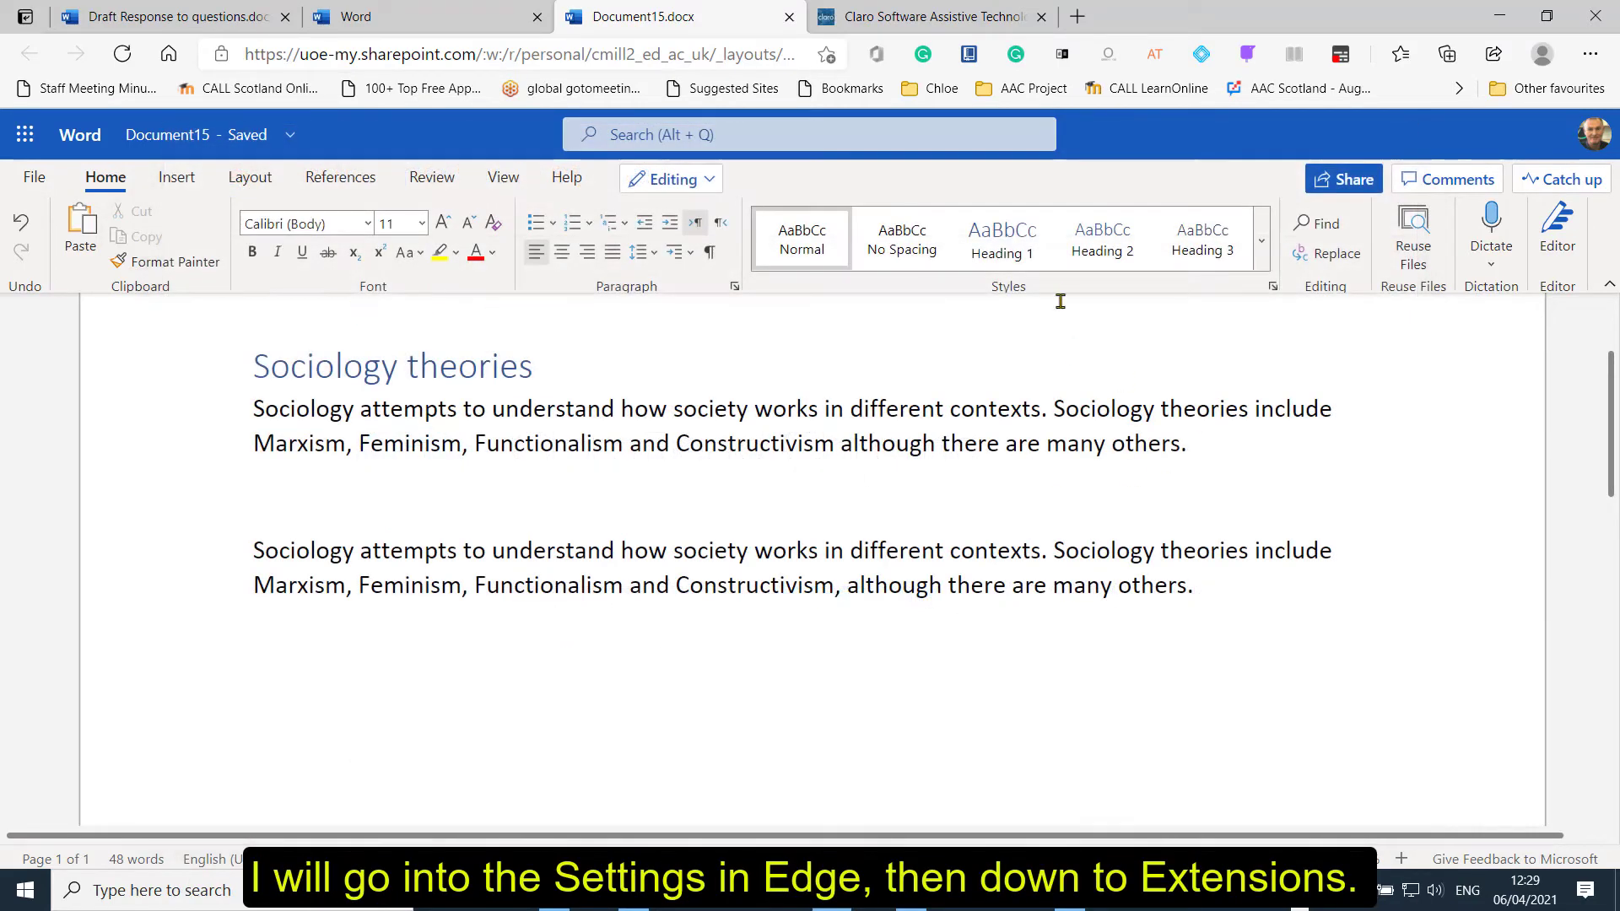
- Switch on ClaroRead Chrome on Edge's Extensions page, then return to the Word tab
click(1589, 56)
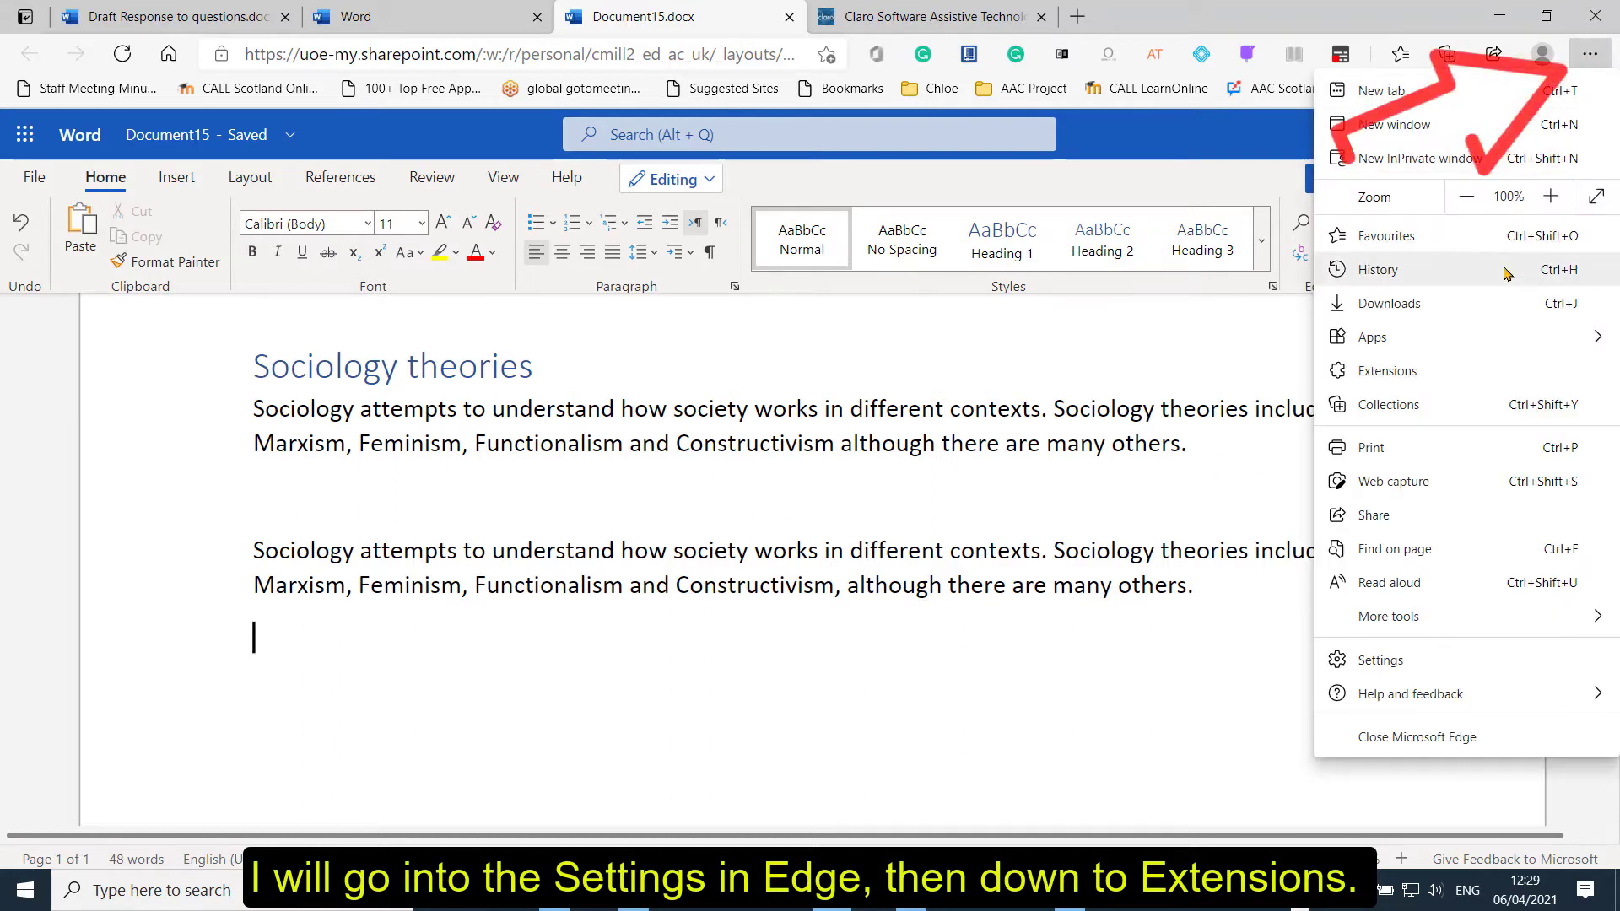
click(1466, 380)
scroll(1145, 409, down, 10)
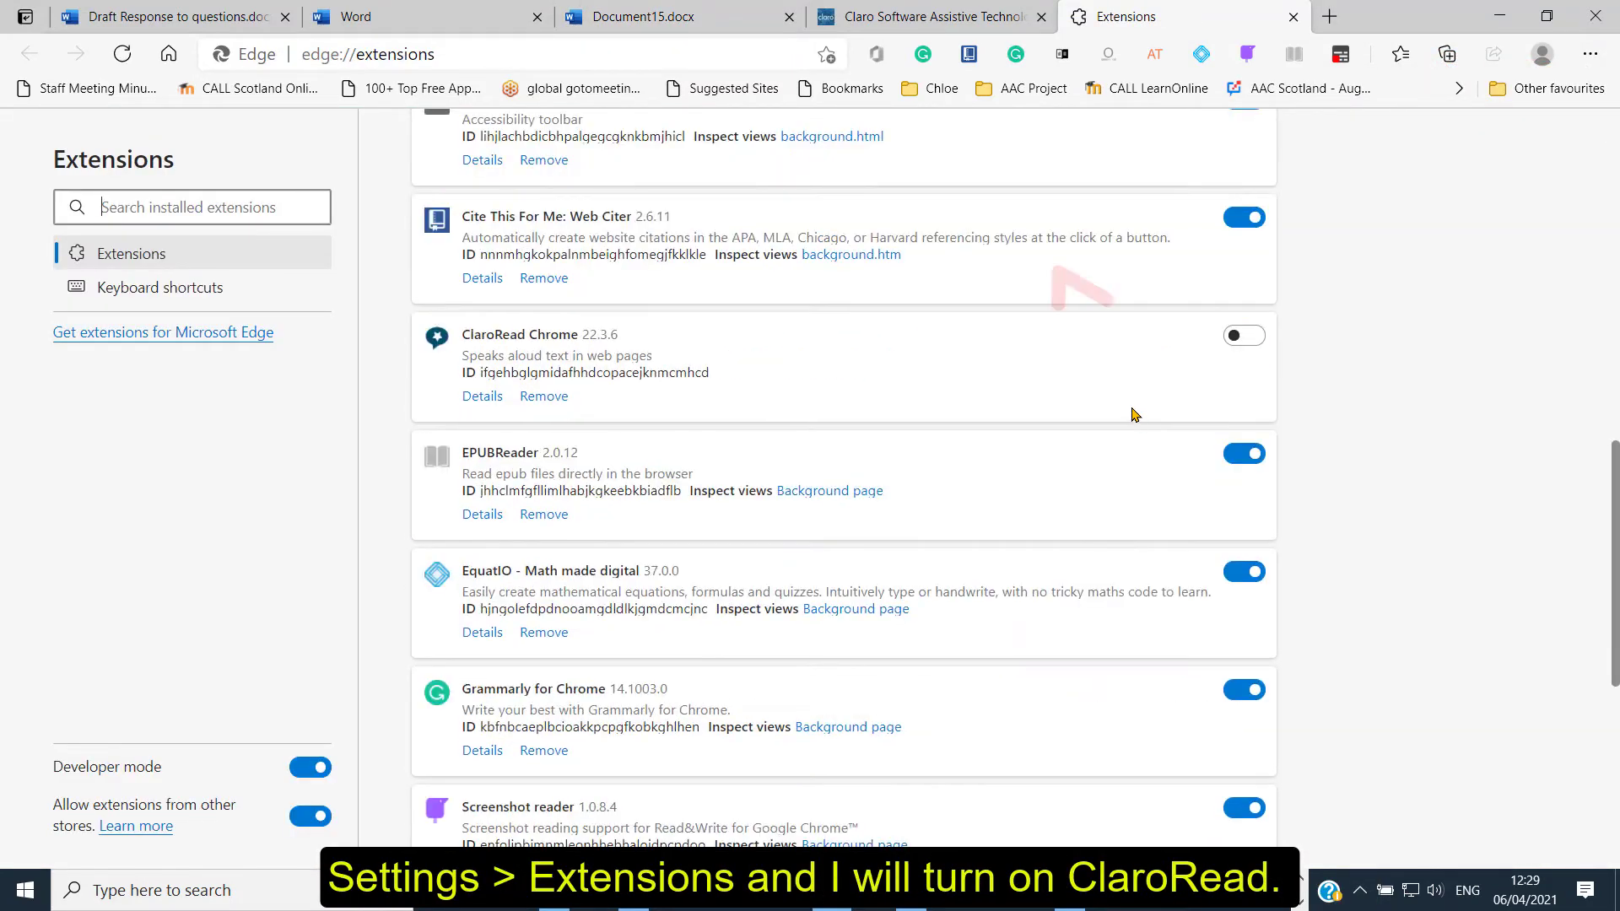
click(1244, 336)
scroll(1382, 341, up, 10)
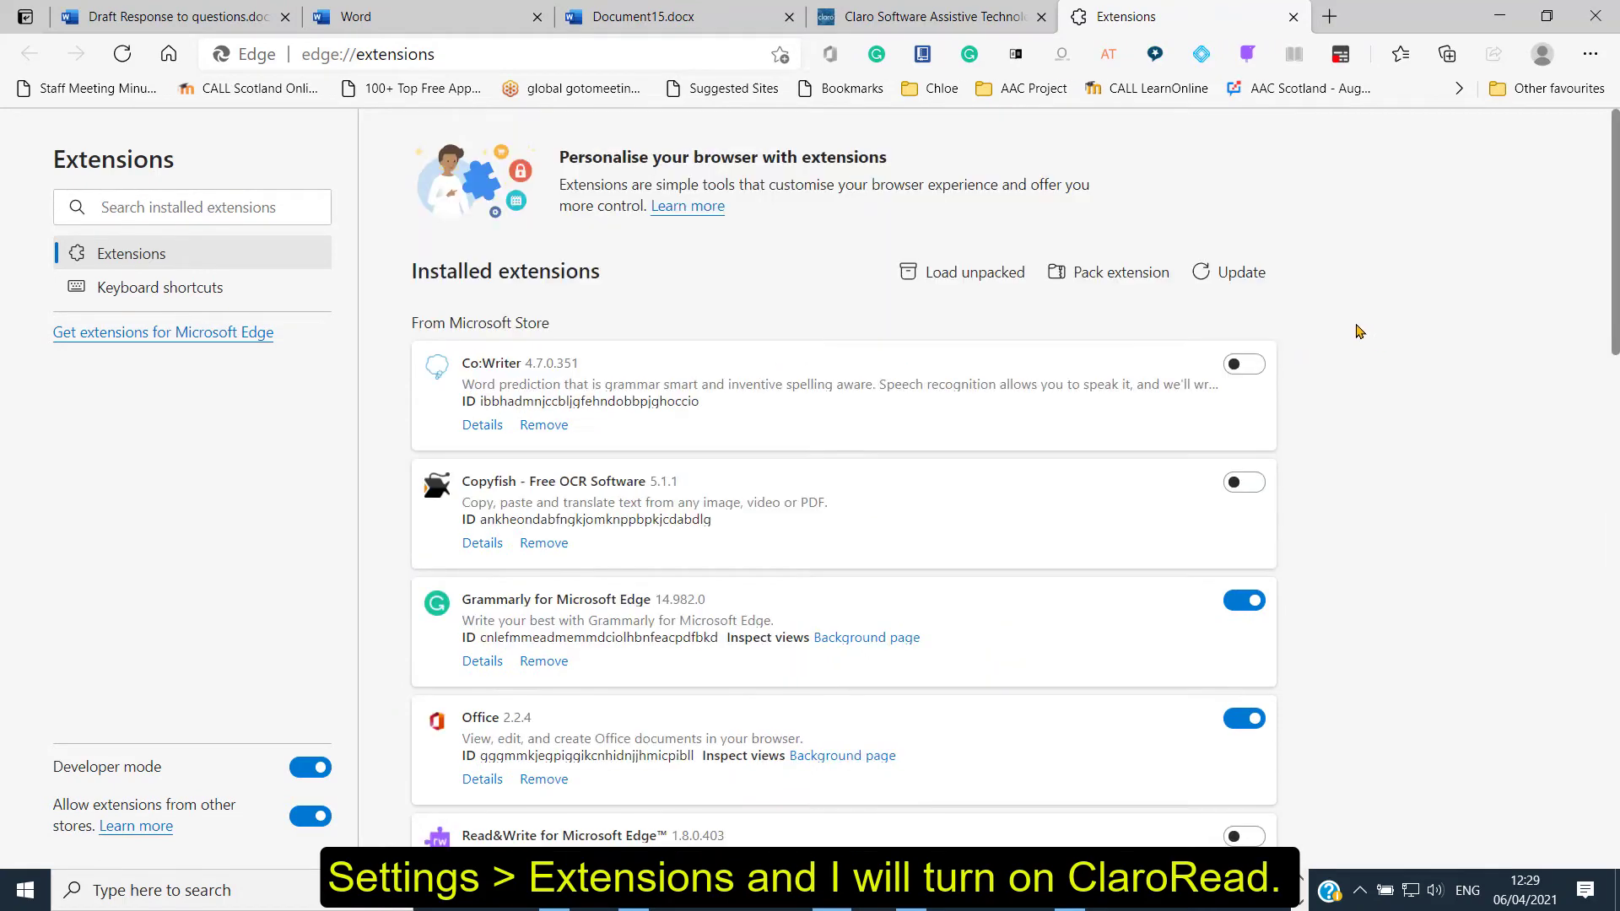
click(705, 26)
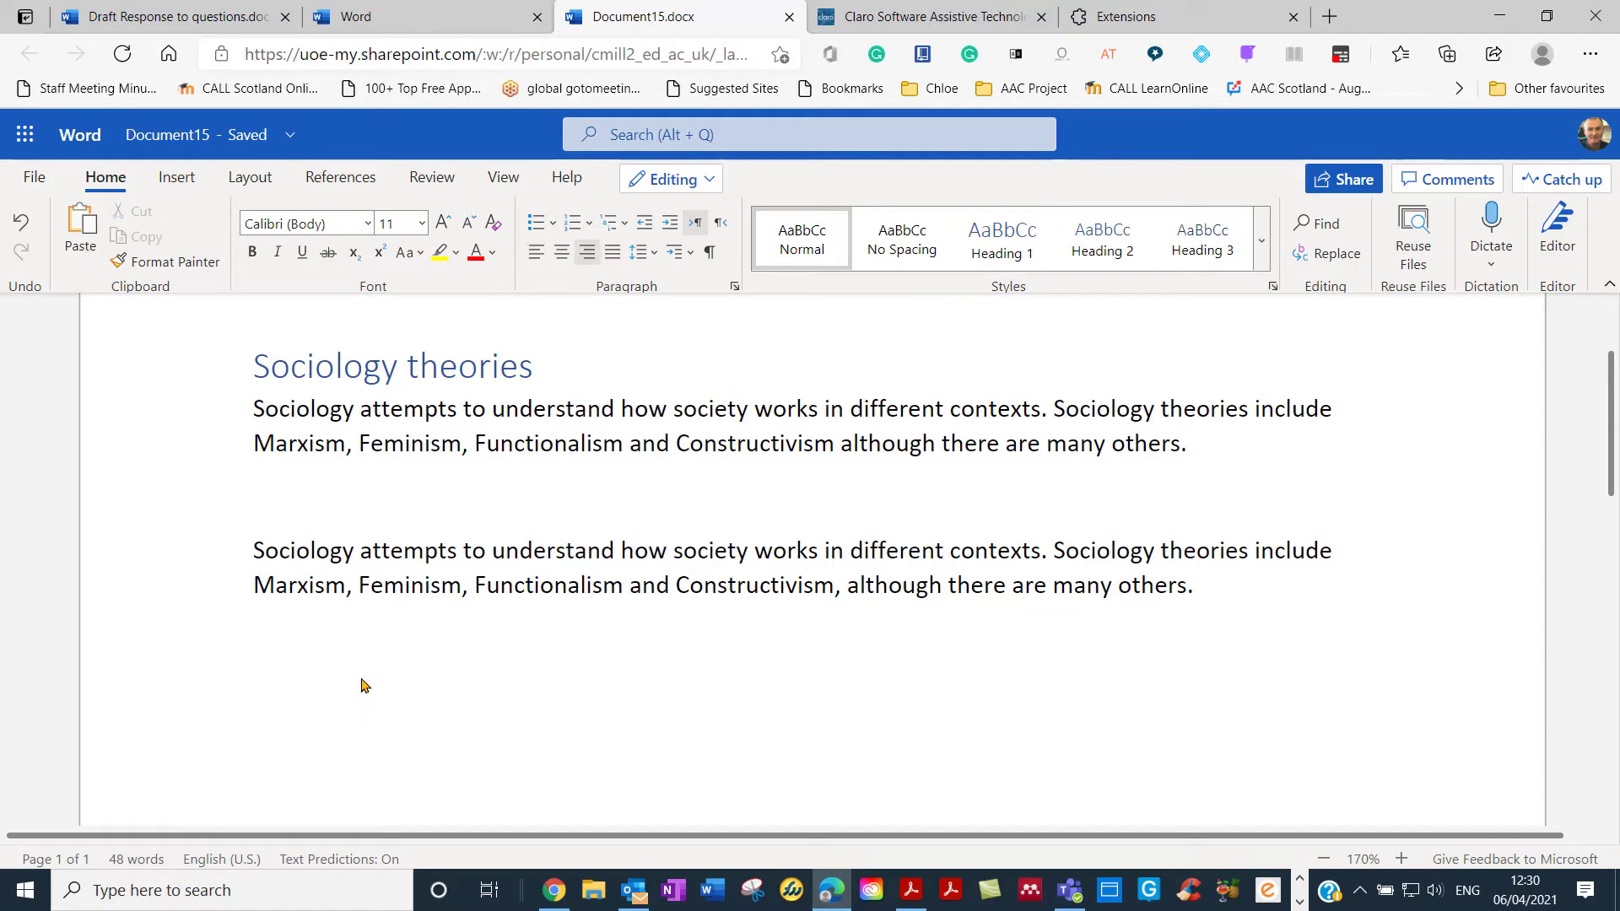
- Reload the Document15 page so ClaroRead takes effect, and place the cursor in the document
key(F5)
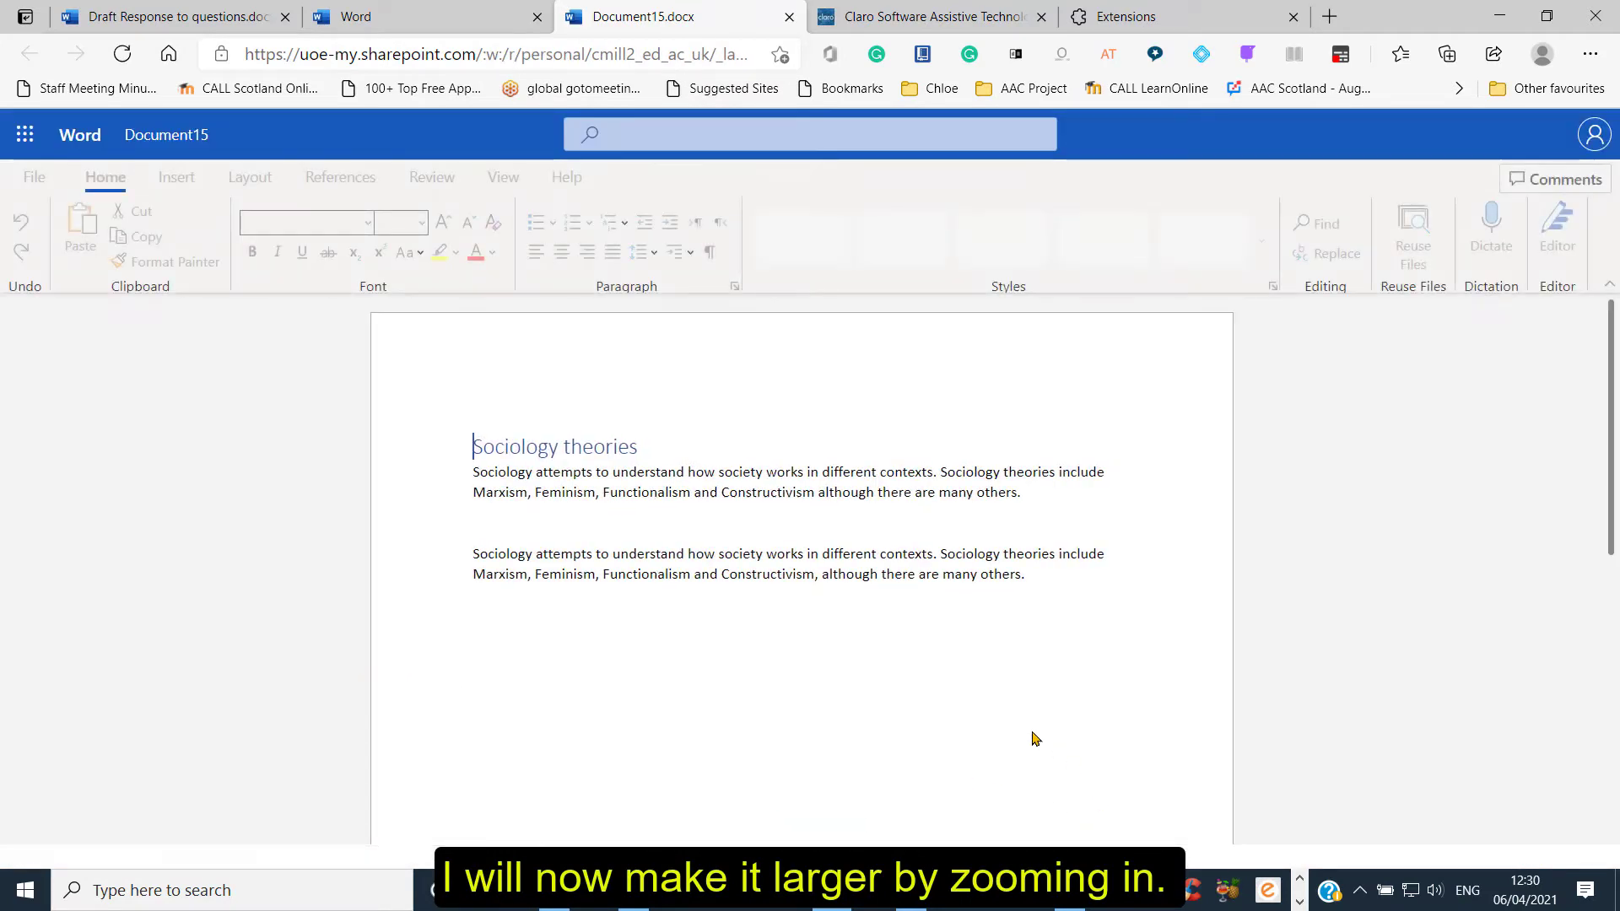
click(481, 535)
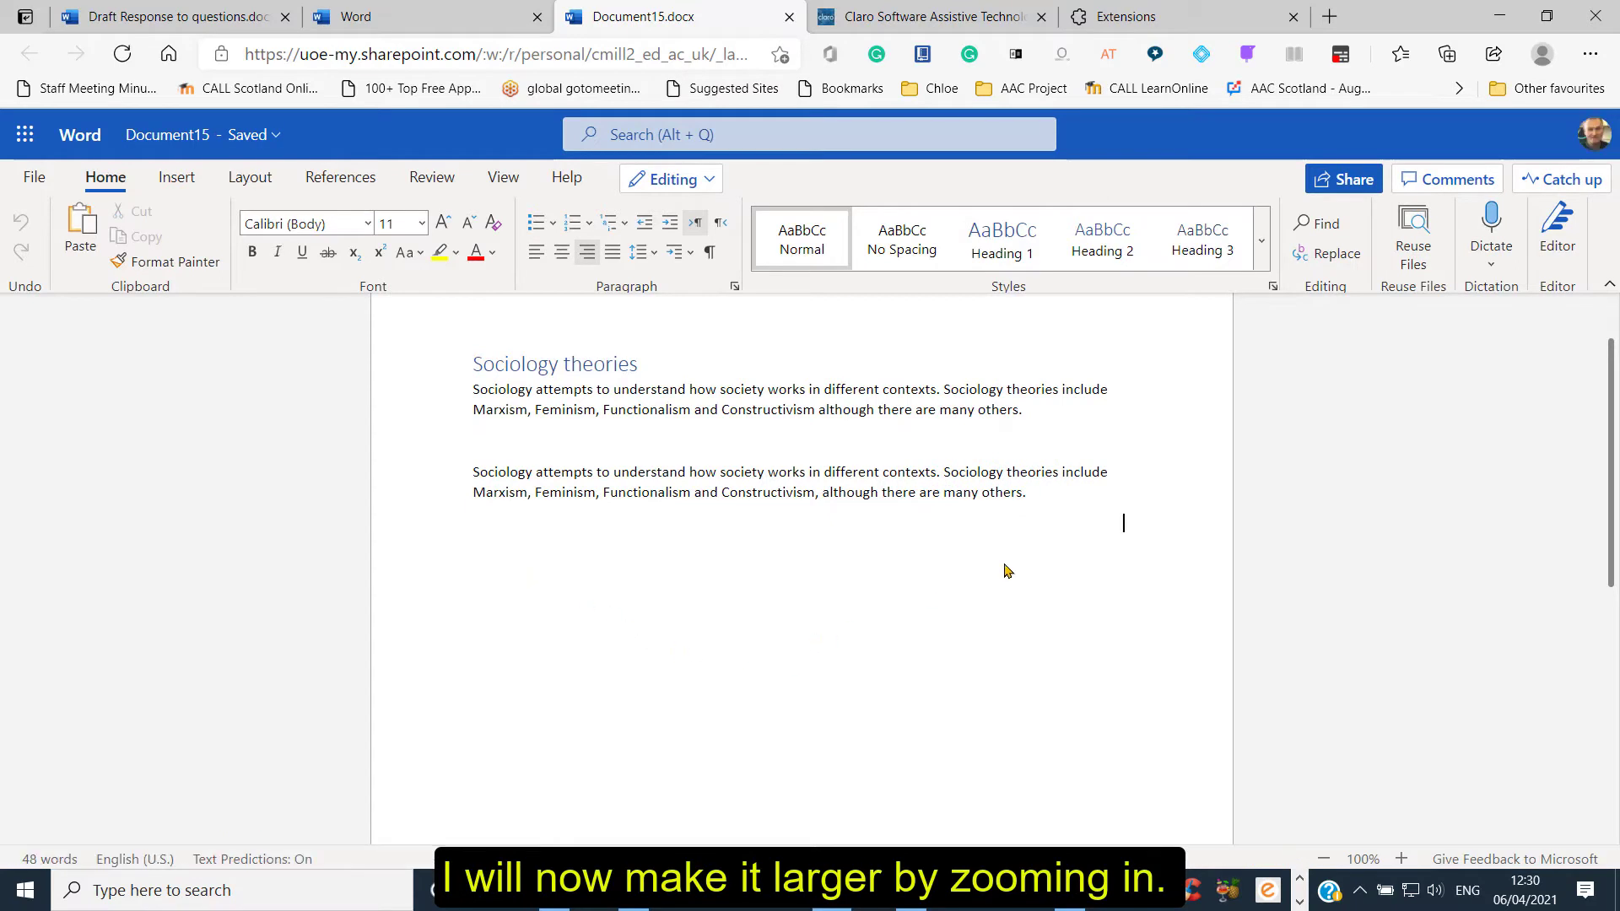
click(1054, 505)
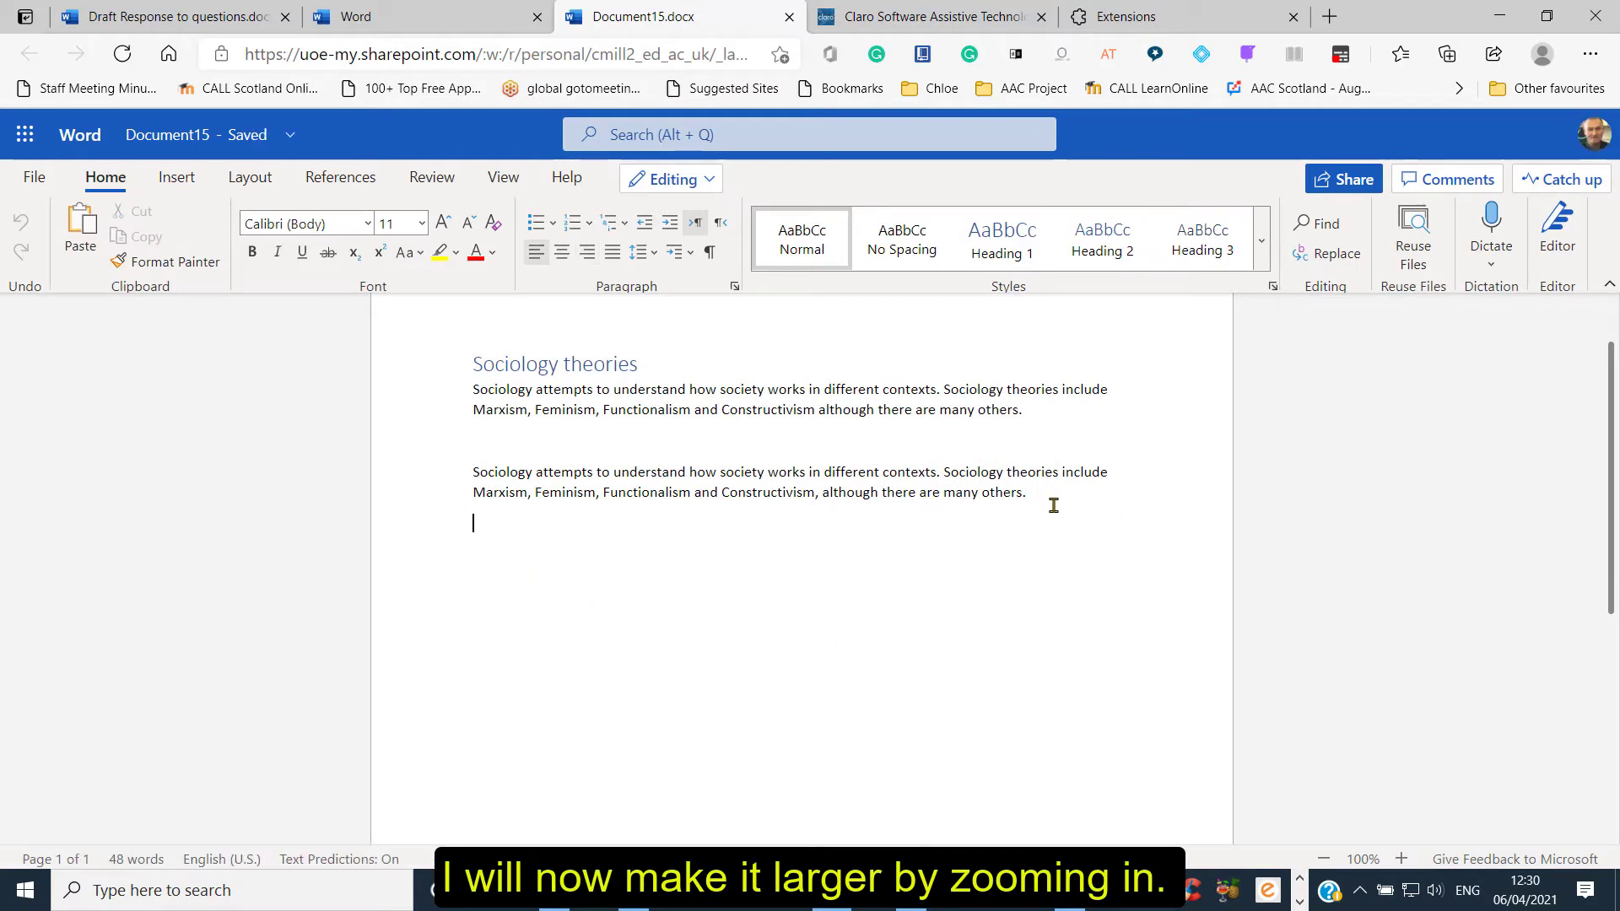
- Zoom the page to 170% and begin typing 'Sociology attempts to u' on the new line
click(1401, 860)
click(1401, 860)
click(1401, 860)
click(1401, 859)
click(1400, 859)
click(1402, 859)
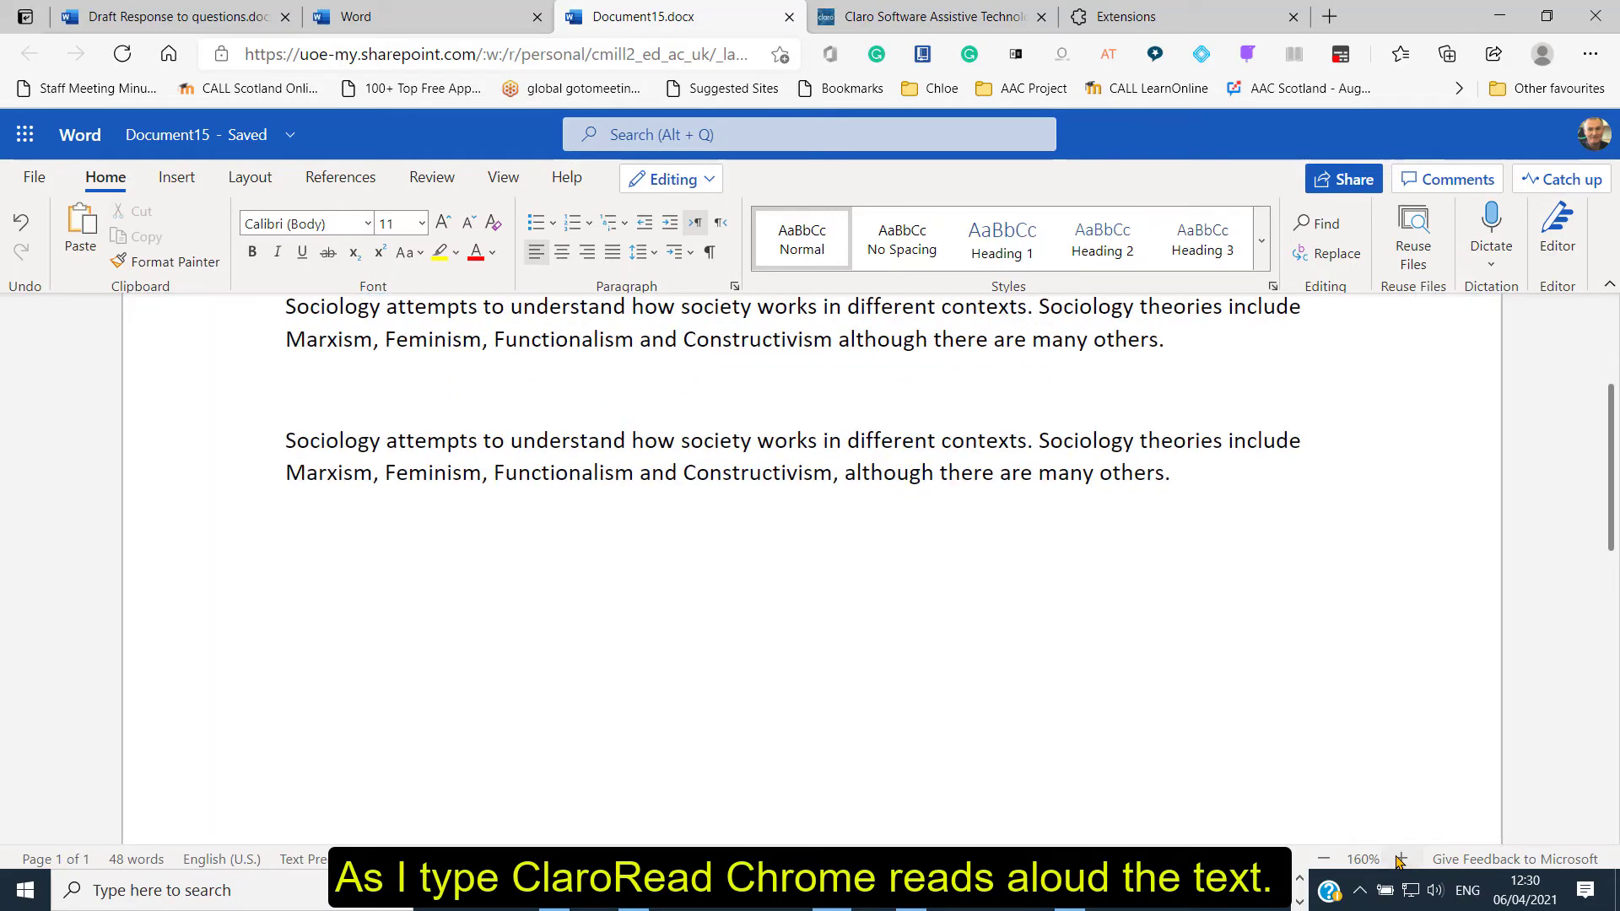
click(1402, 859)
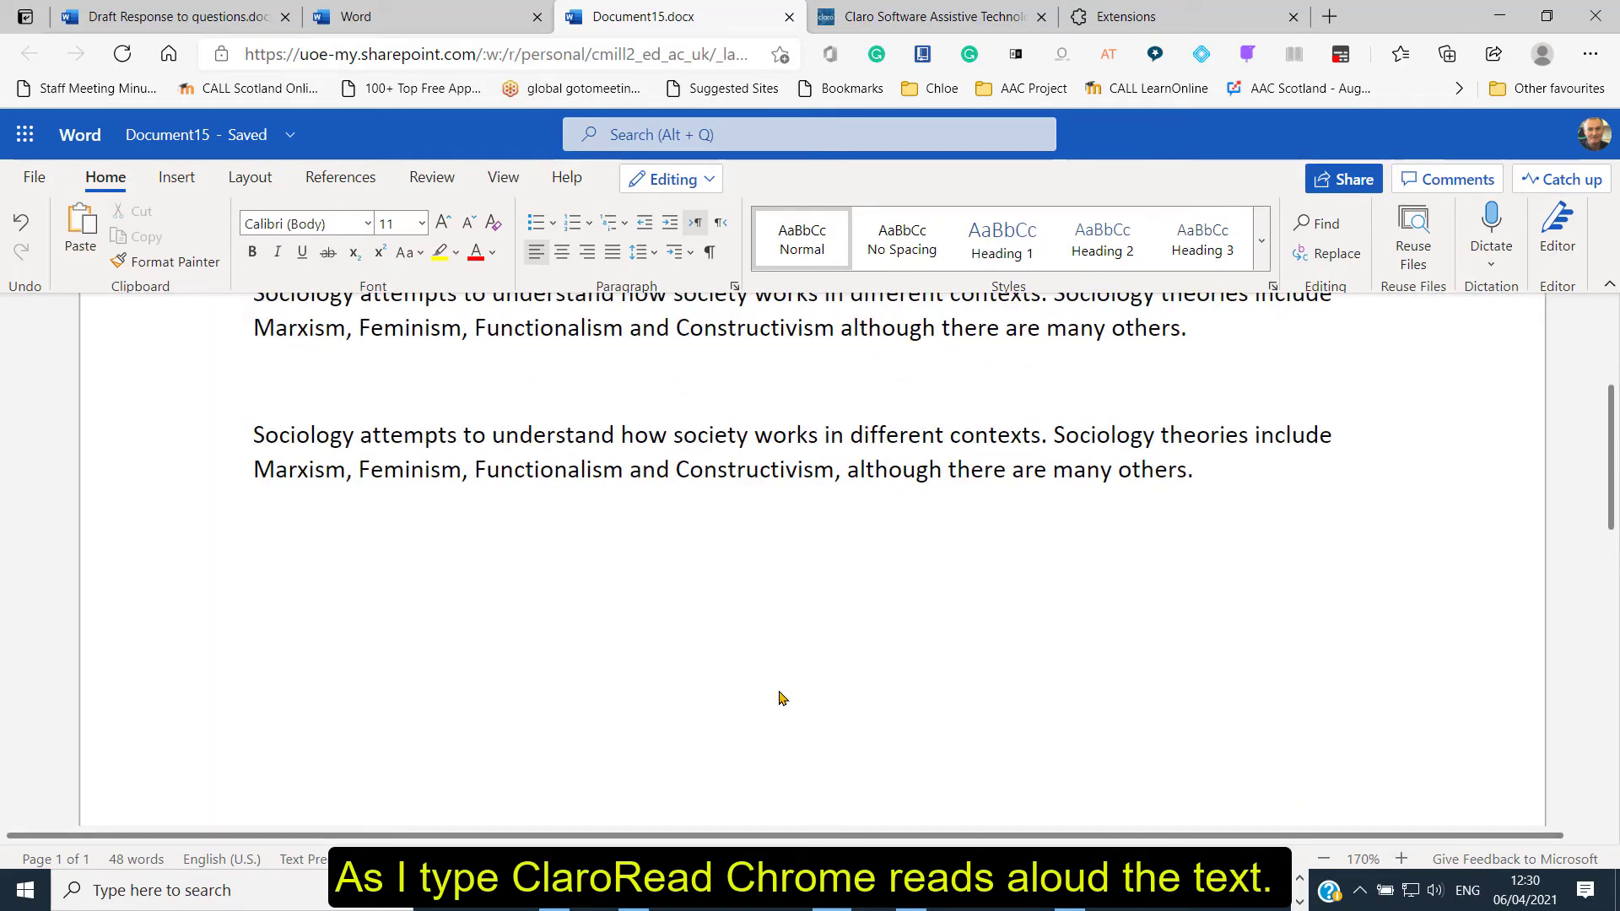
text(Sociology att)
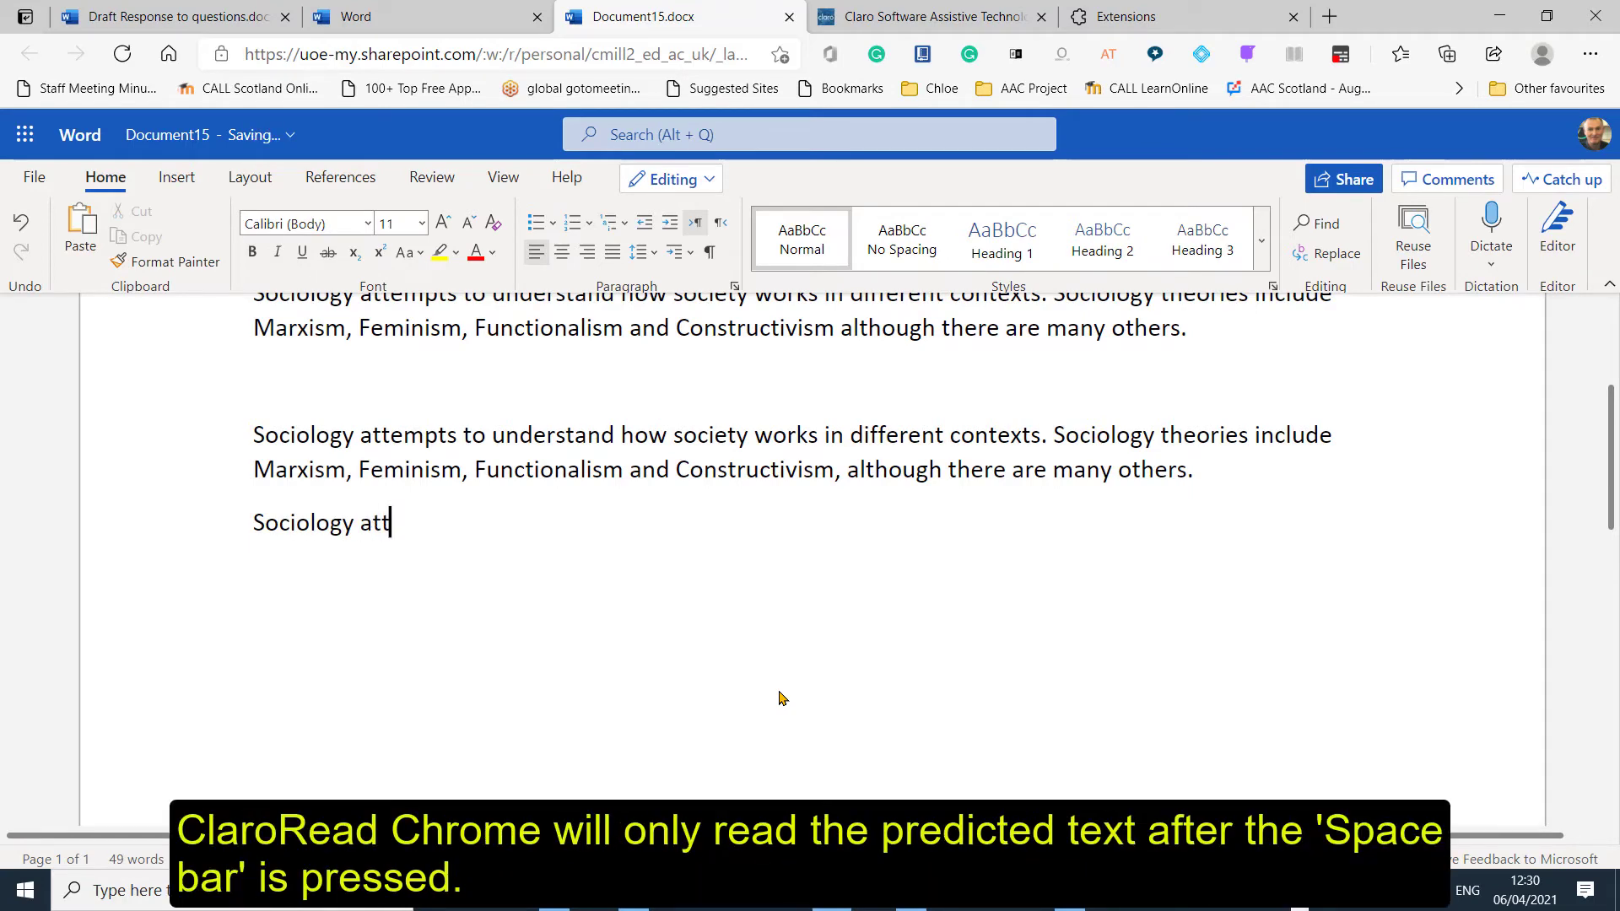
text(empts to u)
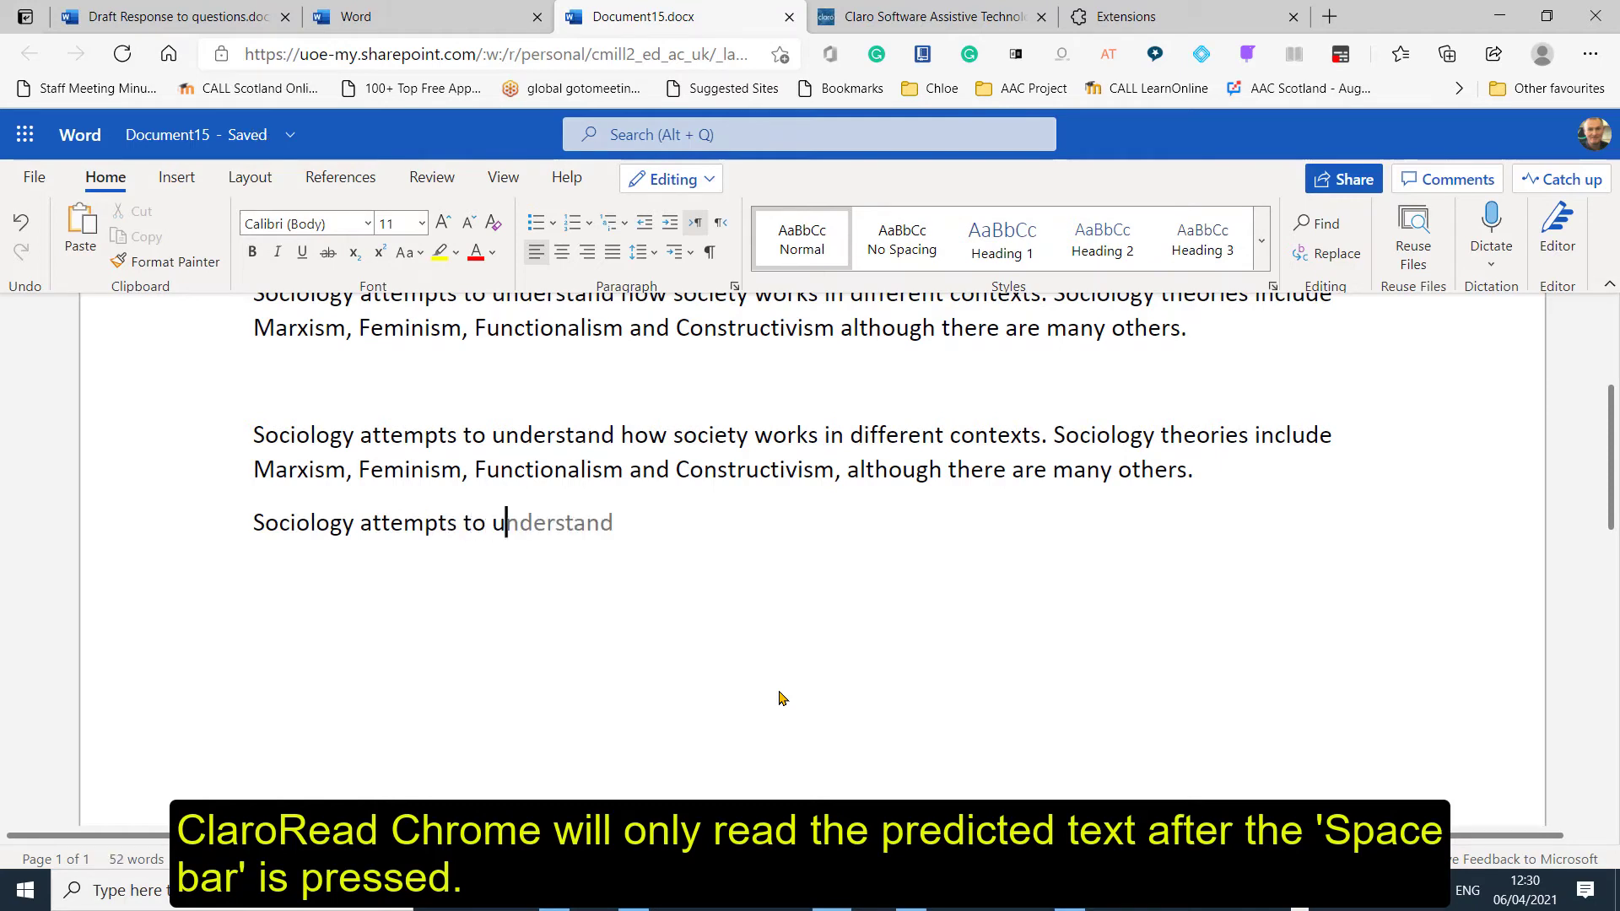
- Accept predictions to write 'understand how society works in different contexts. Sociology theories include'
key(Tab)
text(h)
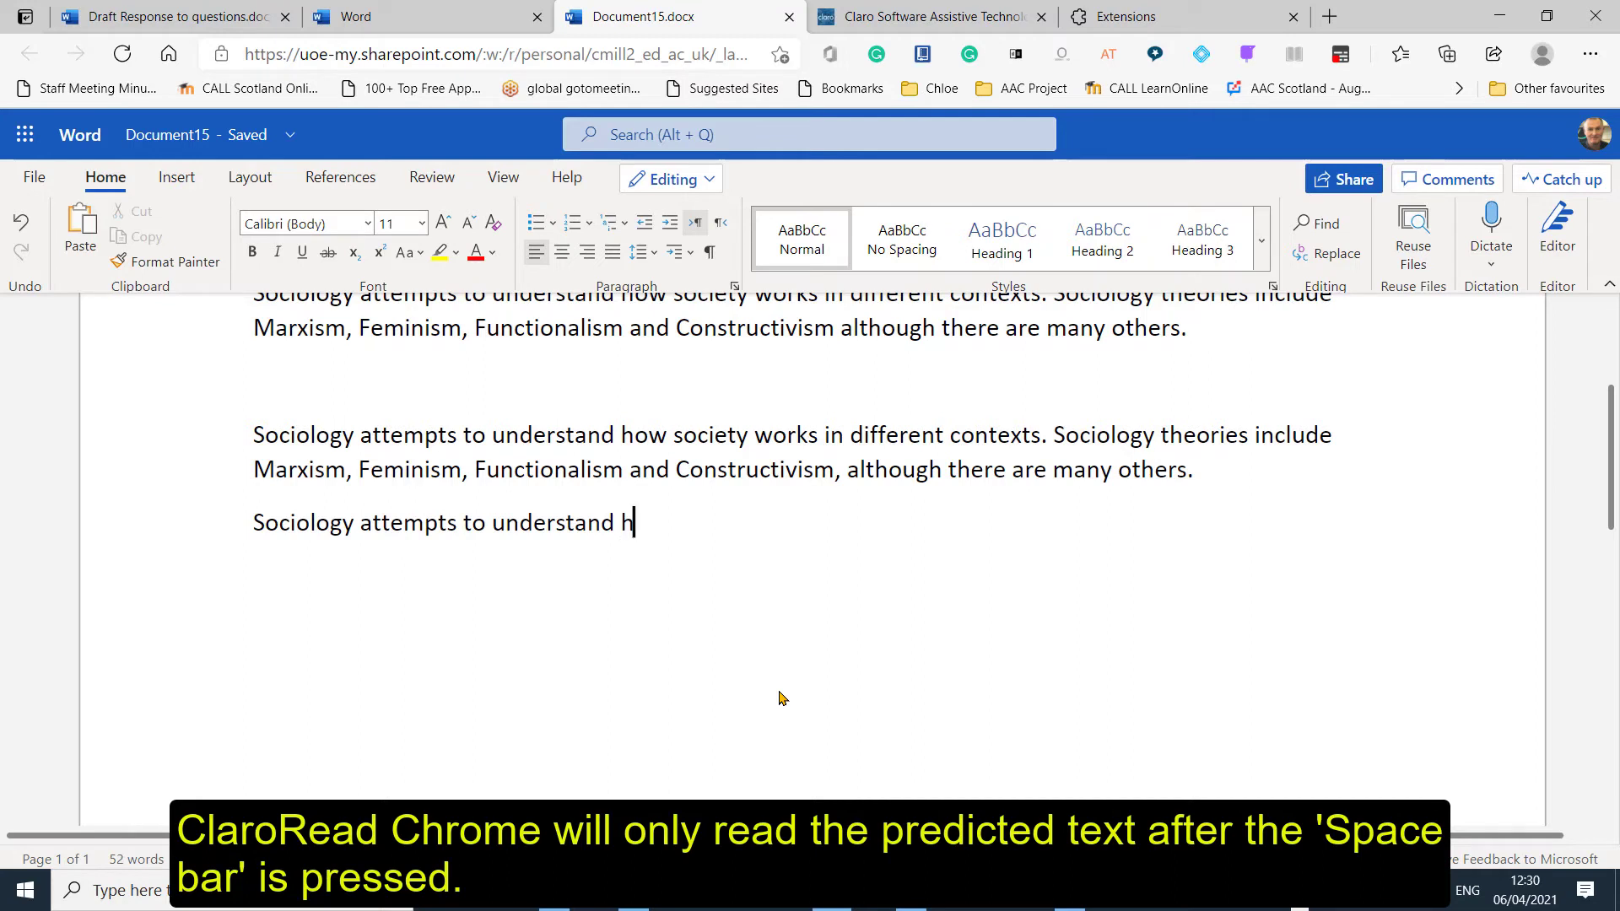
text(ow society w)
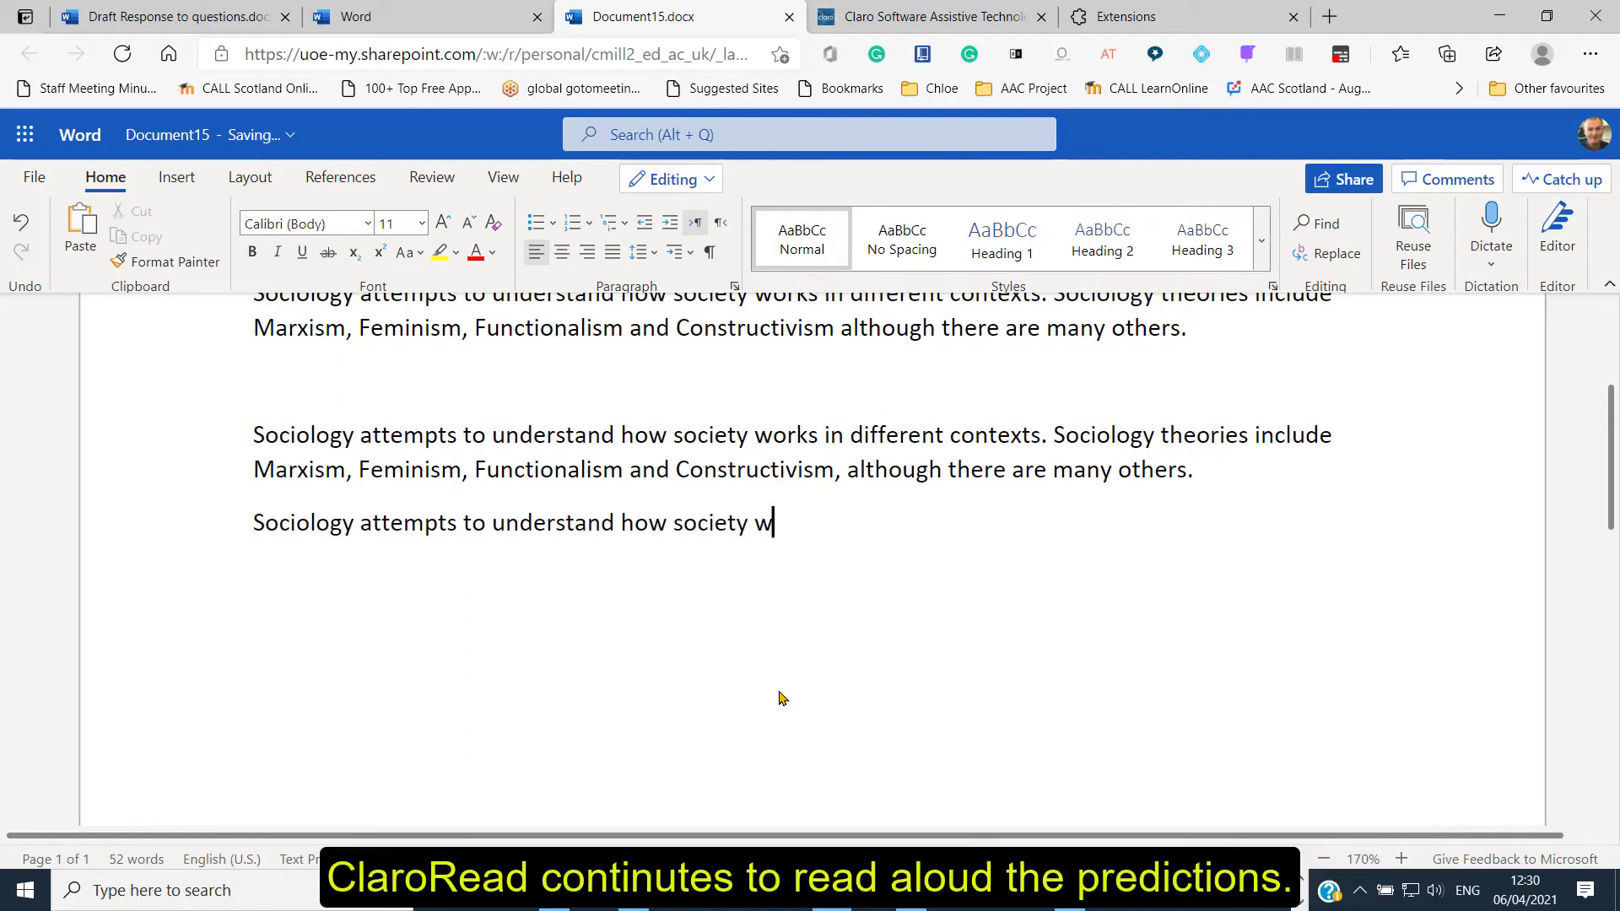
text(orks in di)
key(Tab)
text(c)
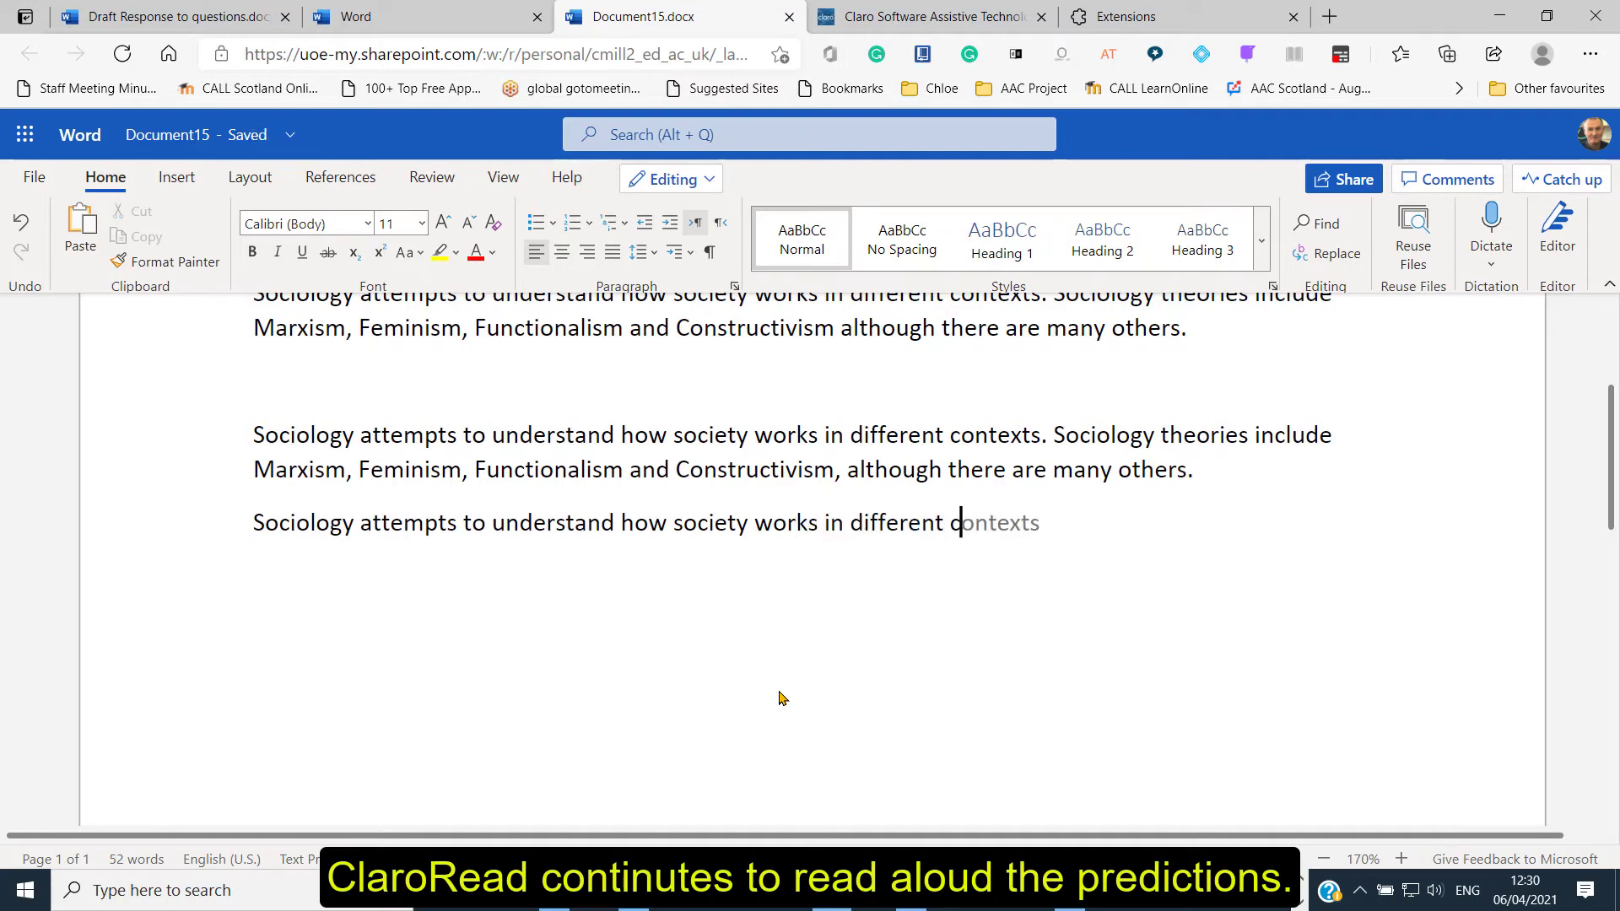
key(Tab)
text(. )
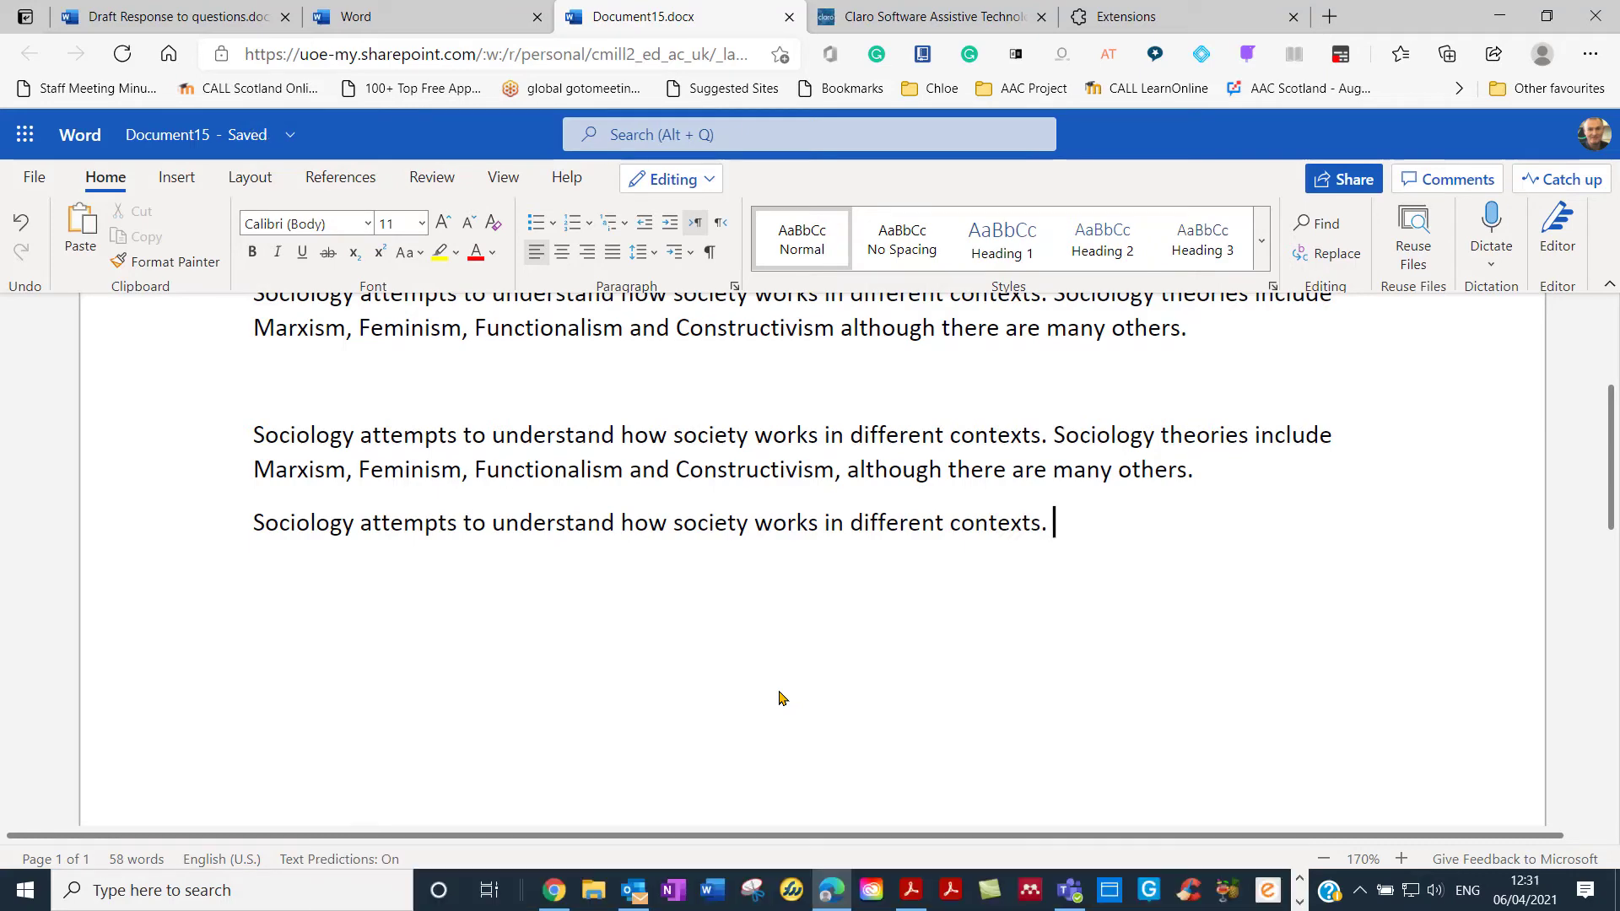
text(S)
key(Tab)
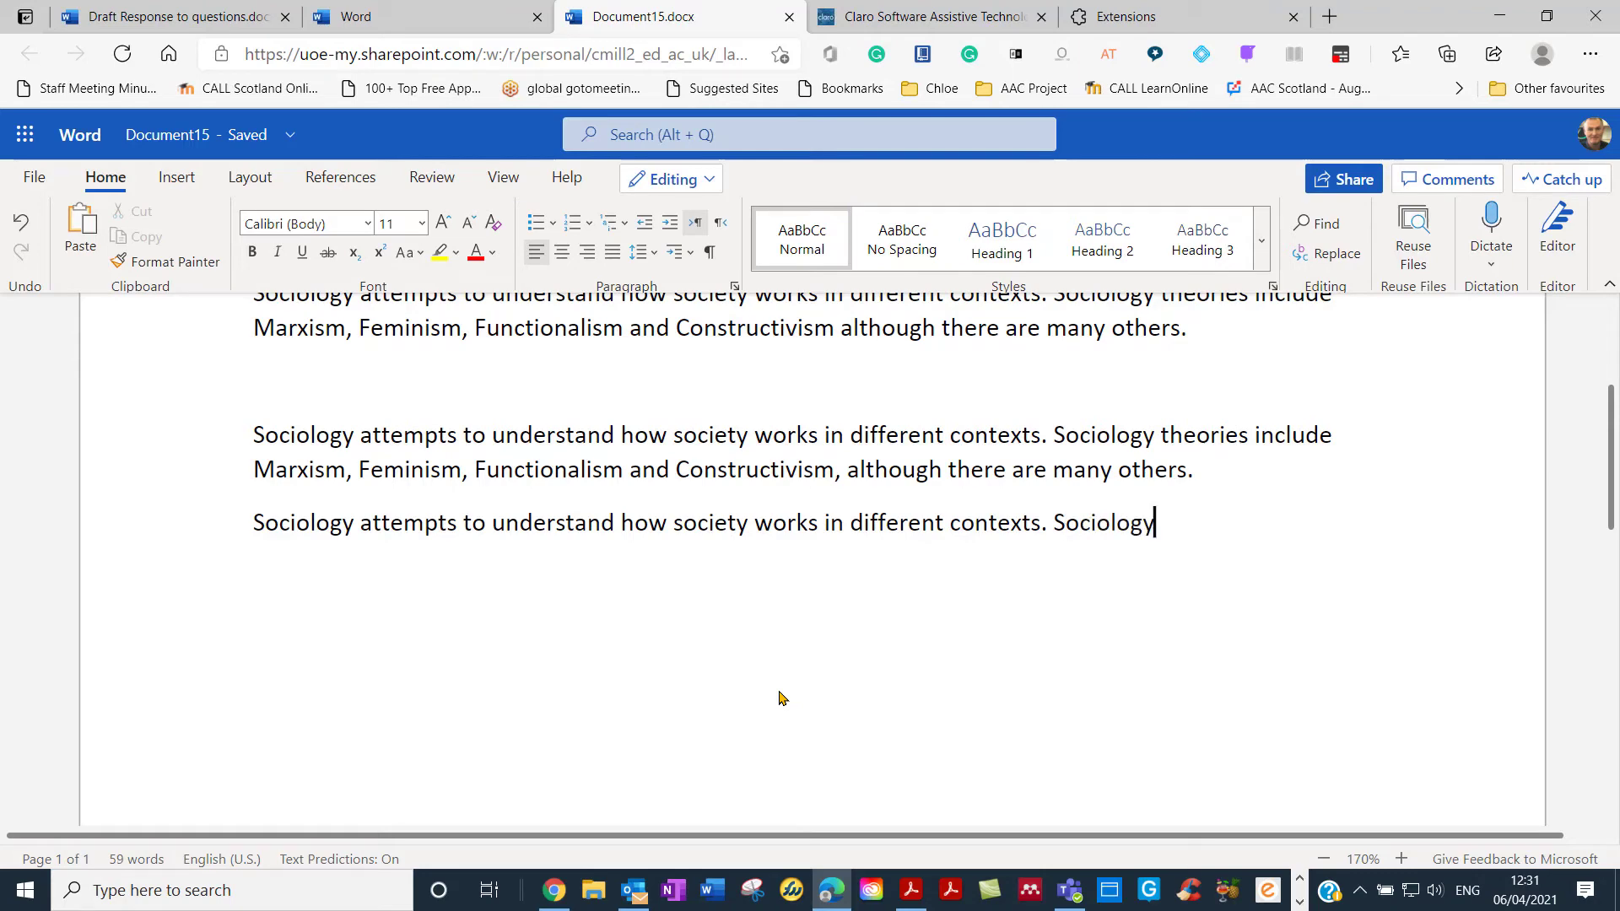
text(theories in)
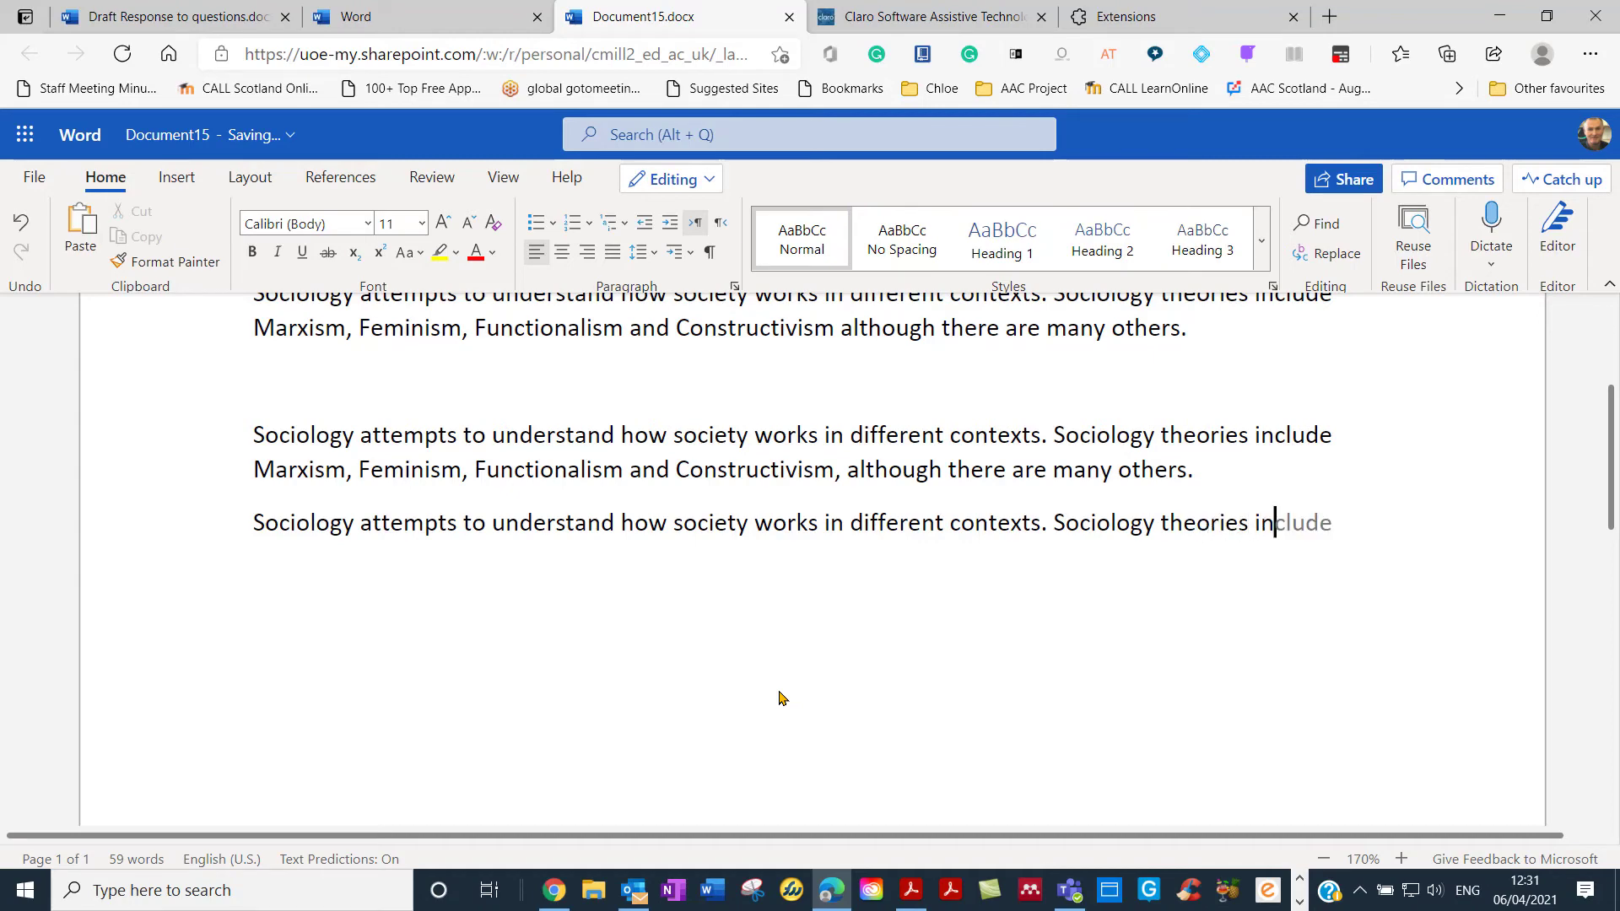
key(Tab)
- Finish with 'Marxism, Feminism, Functionalism and Constructivism.', fixing the Feminism typo along the way
text(Marxism, Femnisim )
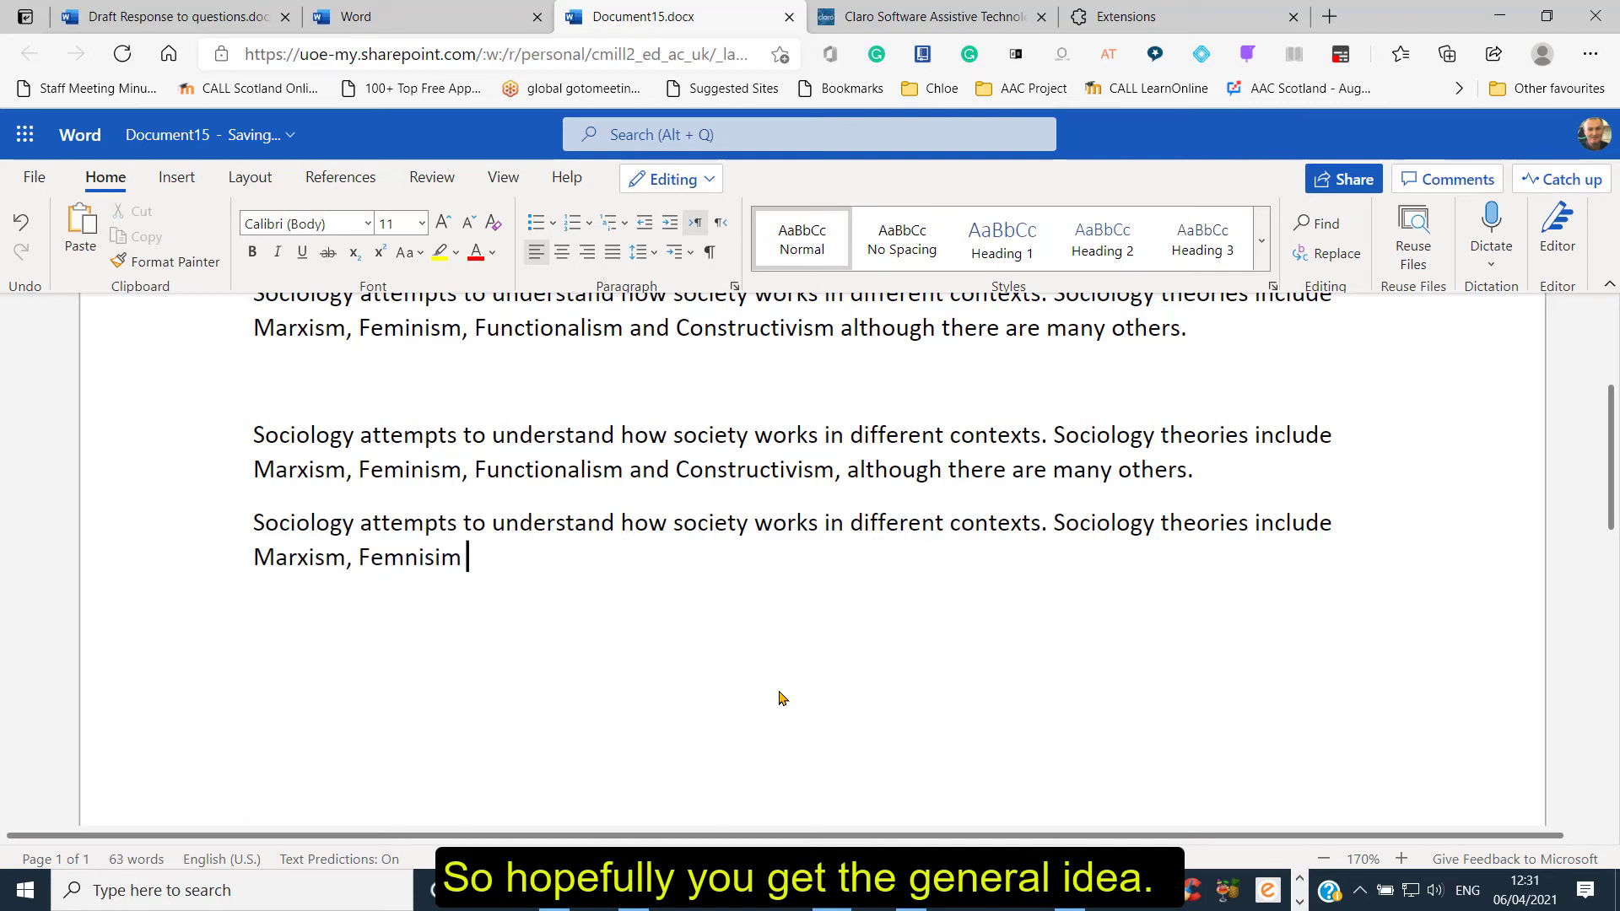
text(,)
key(BackSpace)
key(BackSpace)
key(BackSpace)
key(BackSpace)
key(BackSpace)
key(BackSpace)
key(BackSpace)
text(n)
key(BackSpace)
text(inism)
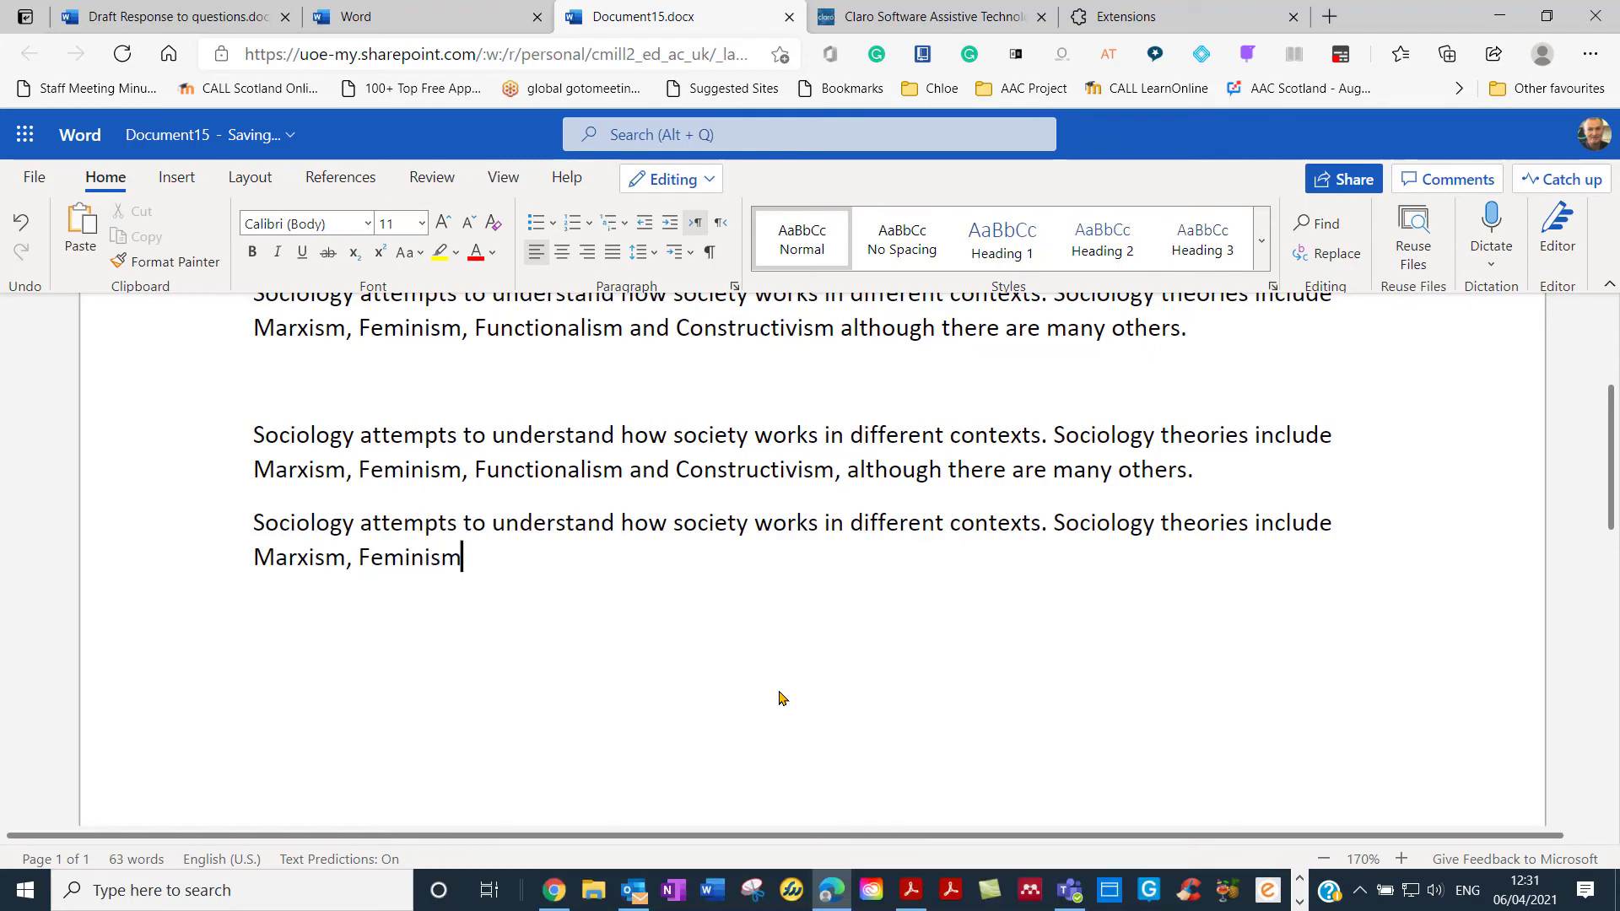
text(, Funct)
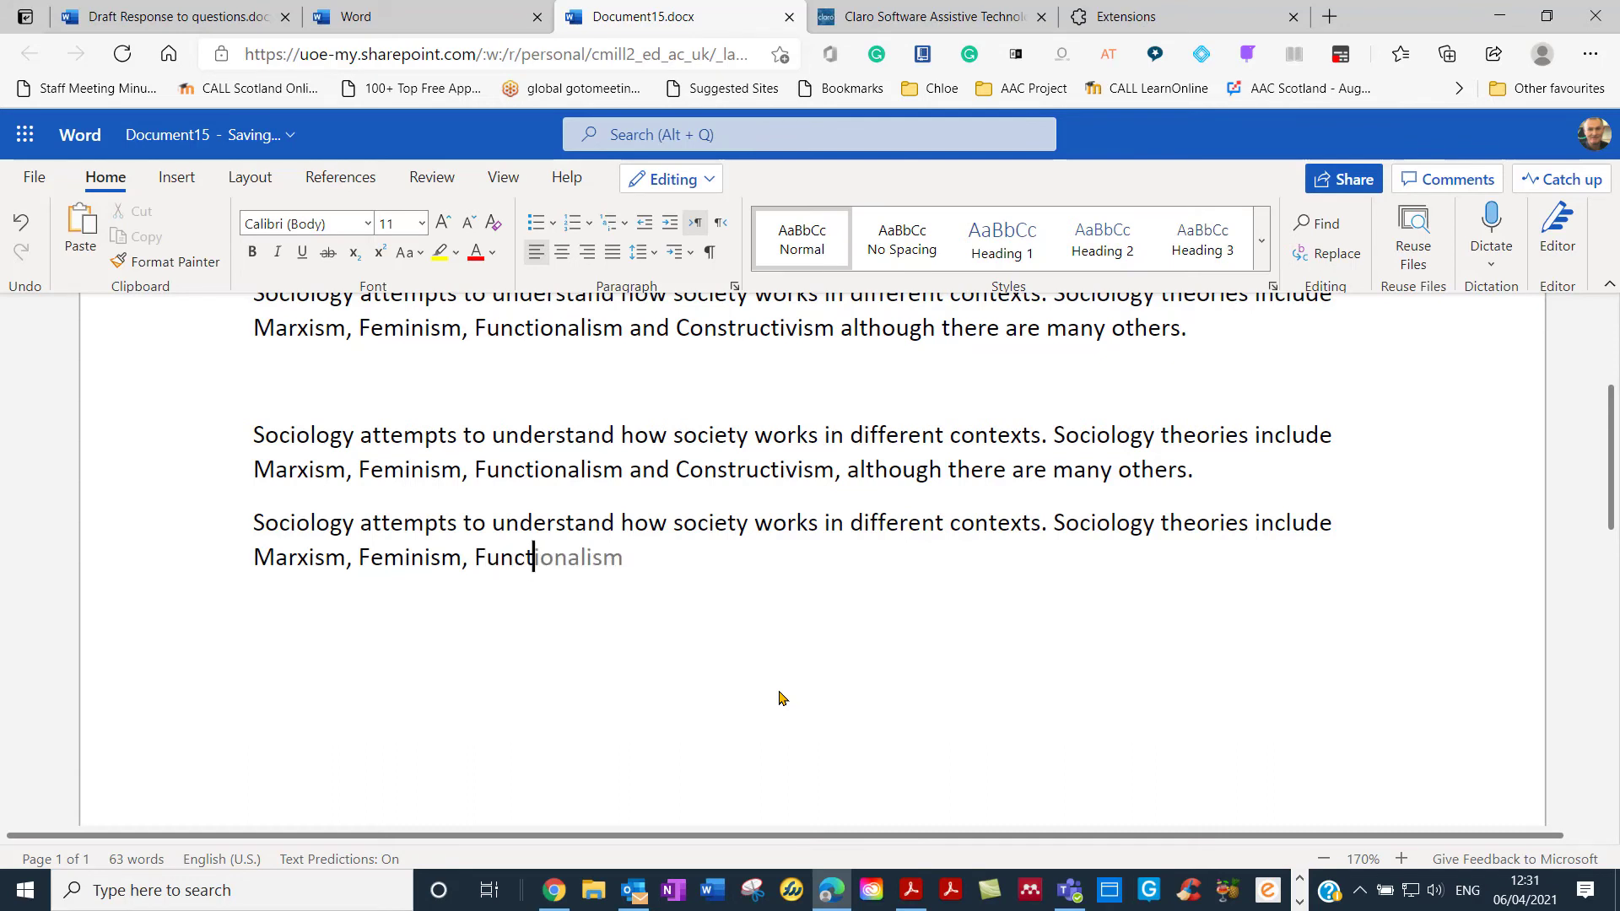
key(Tab)
text(and C)
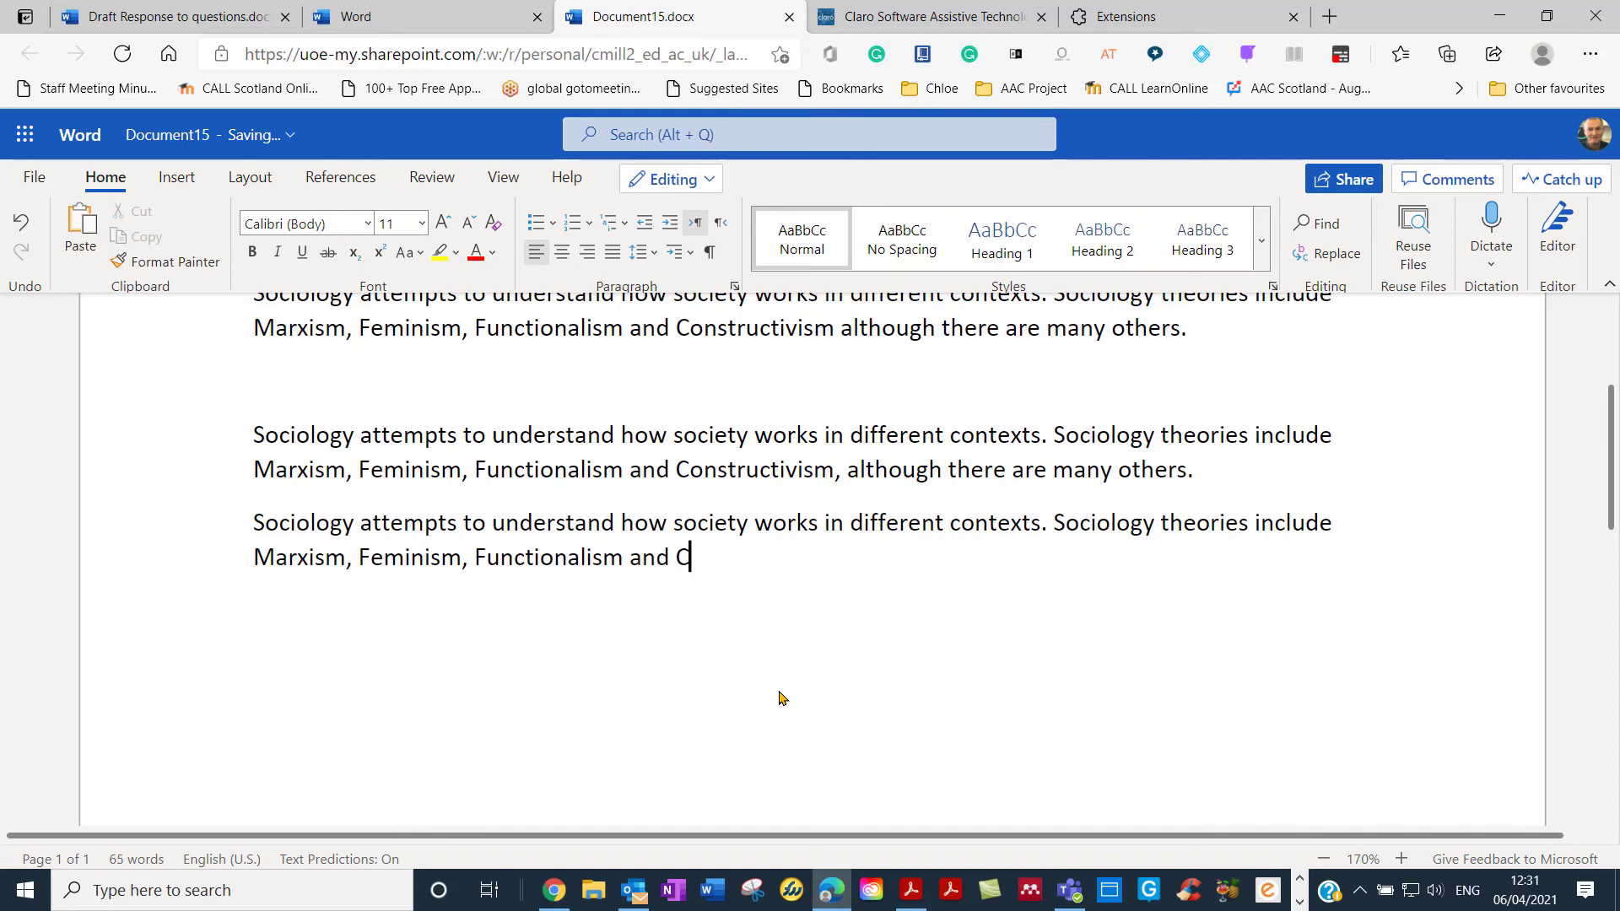
text(onstr)
key(Tab)
text(.)
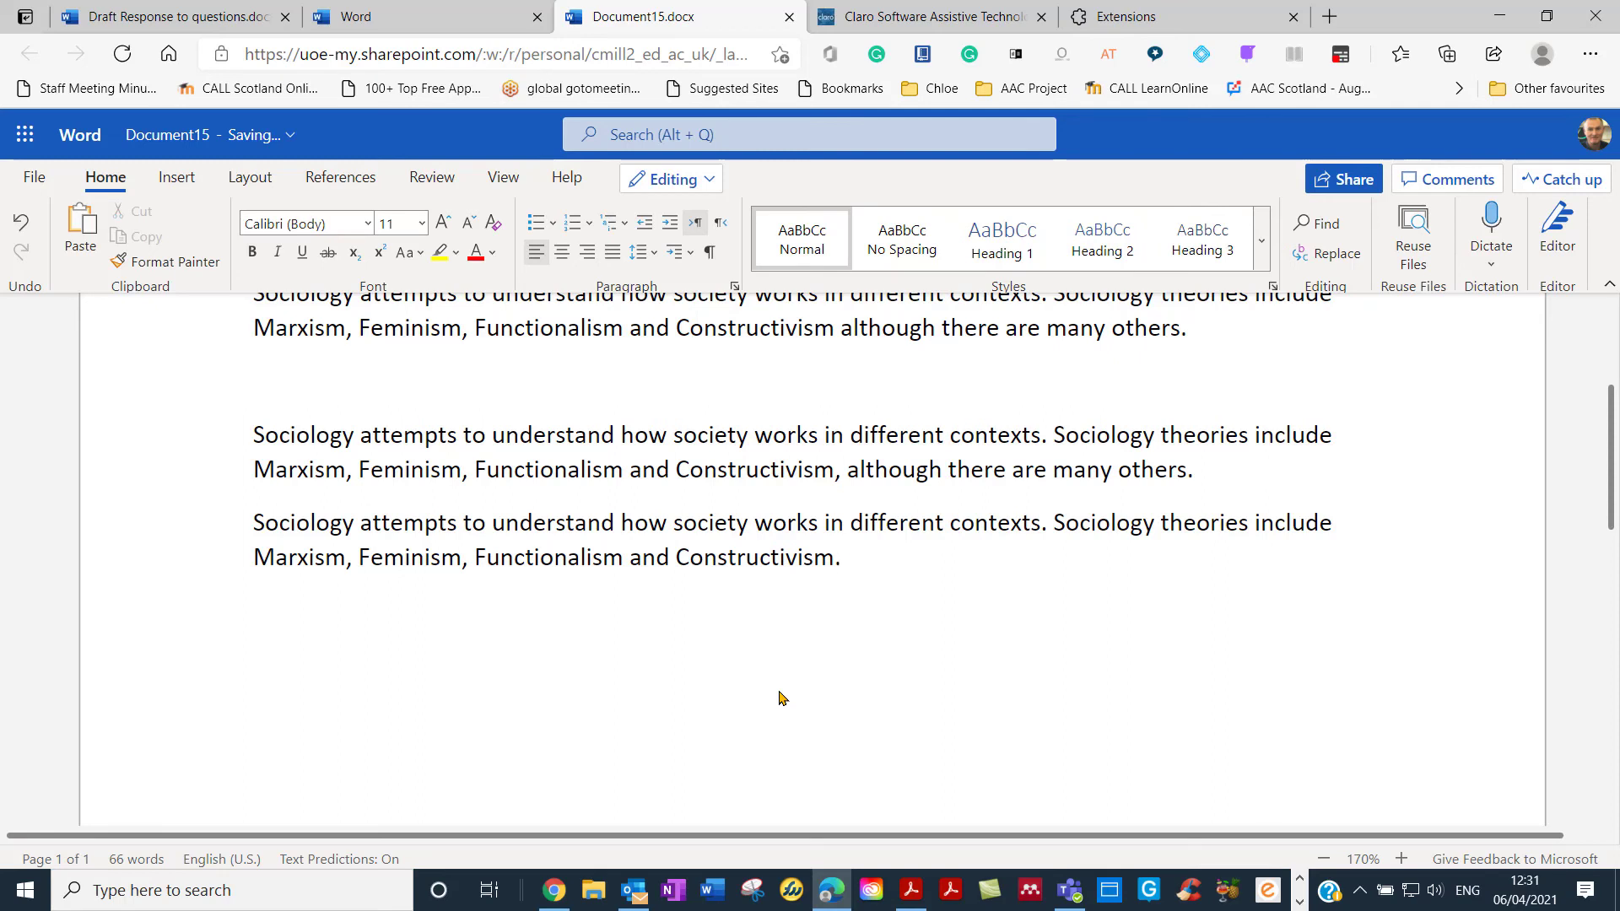